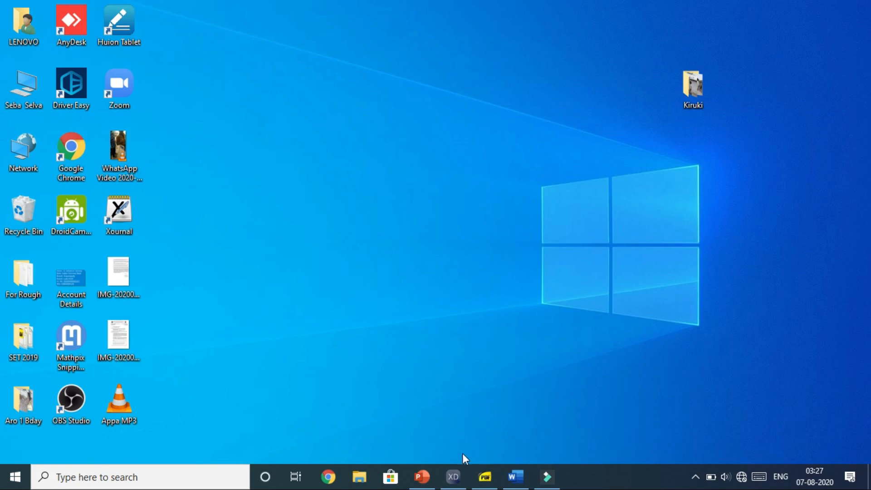
# Switch to the For E-Content PDF and examine its graph figures up to the K5 subgraph example on page 3.
pyautogui.click(454, 477)
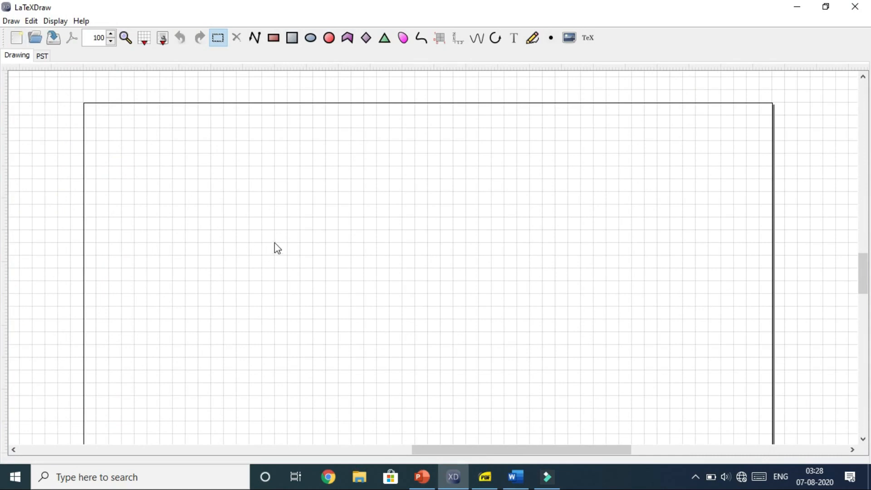
pyautogui.click(485, 477)
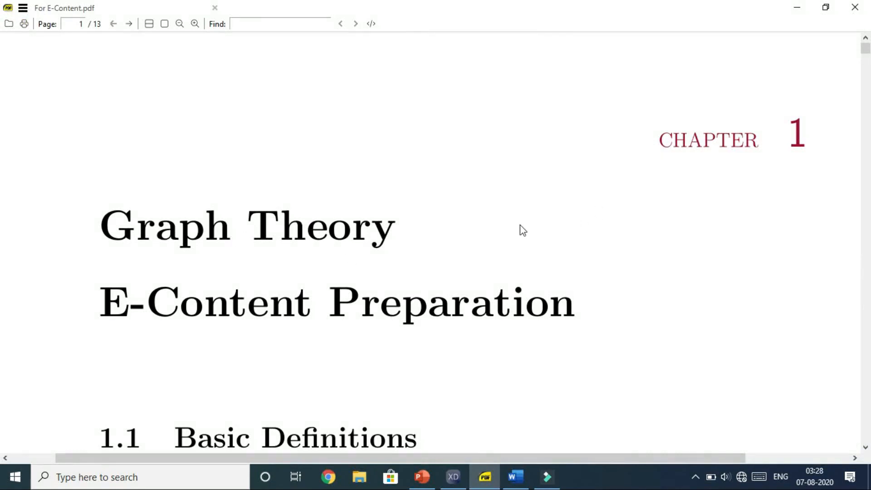
pyautogui.scroll(-3, 451, 255)
pyautogui.scroll(-4, 314, 266)
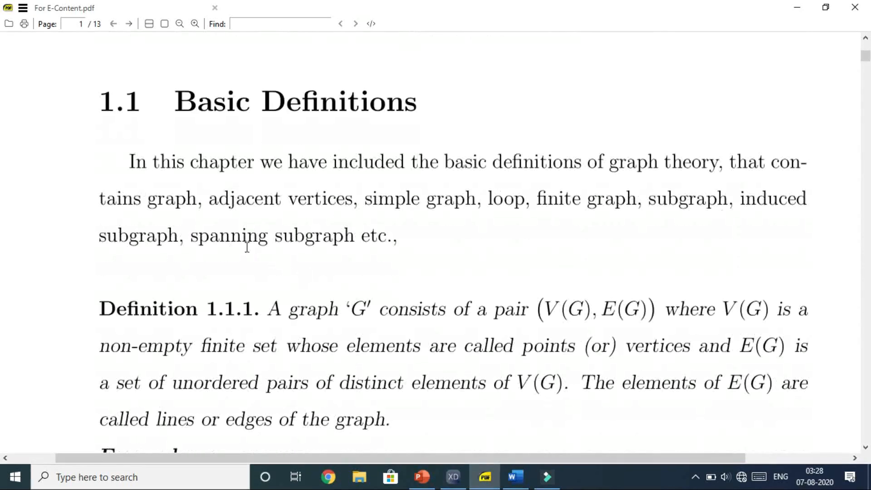
pyautogui.scroll(-1, 469, 254)
pyautogui.scroll(-6, 311, 301)
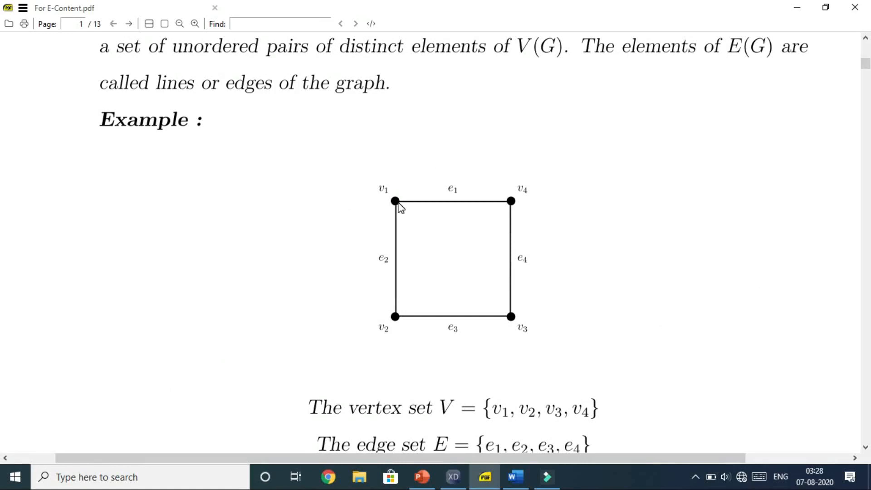
pyautogui.scroll(-7, 400, 252)
pyautogui.scroll(7, 391, 259)
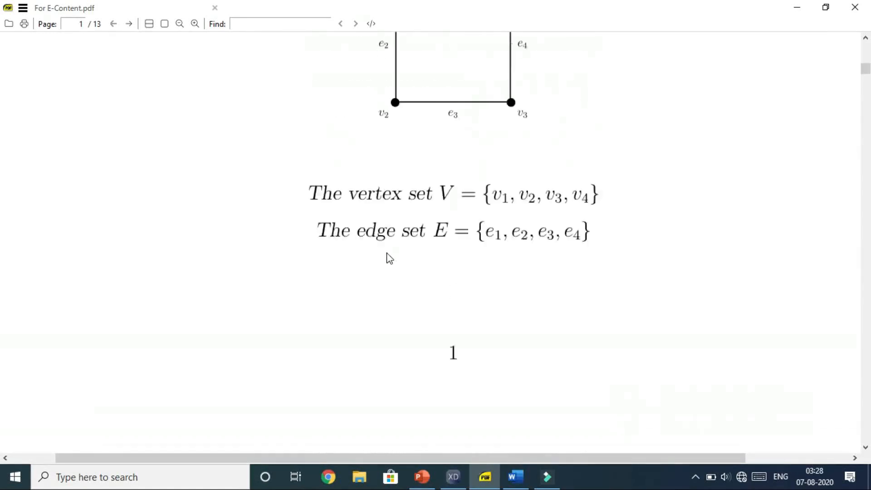
pyautogui.scroll(-15, 472, 279)
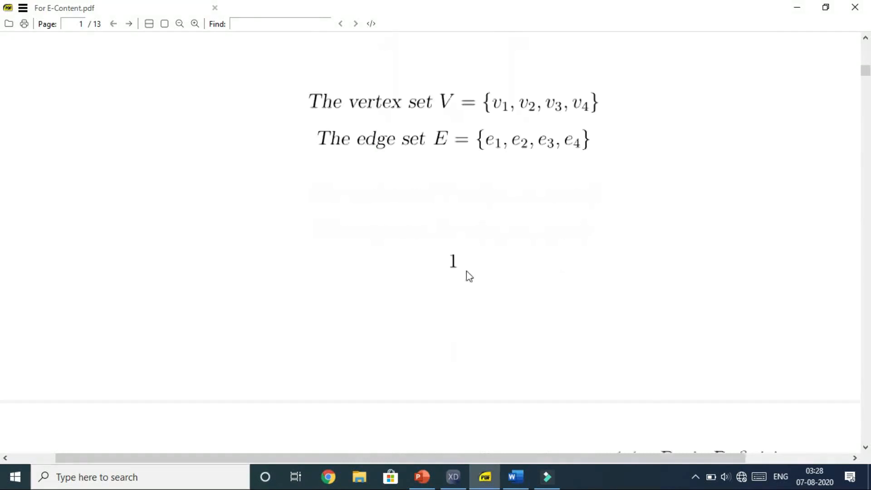
pyautogui.scroll(-15, 467, 283)
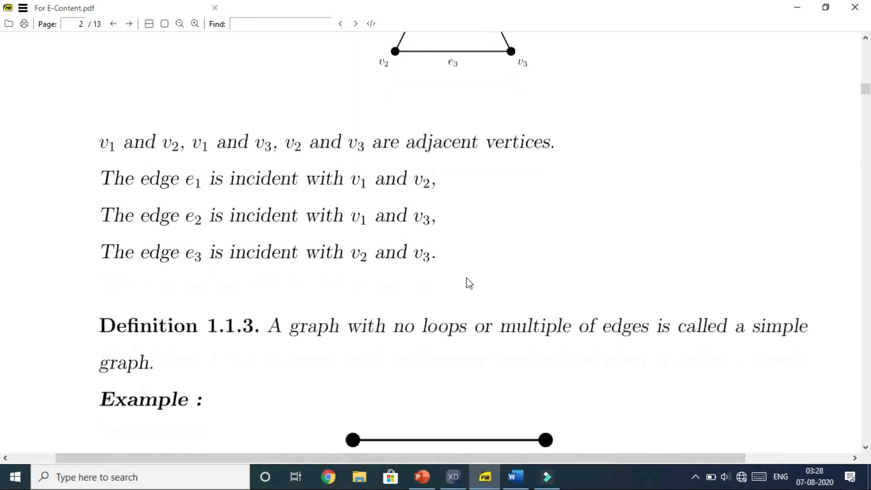
pyautogui.scroll(-14, 470, 272)
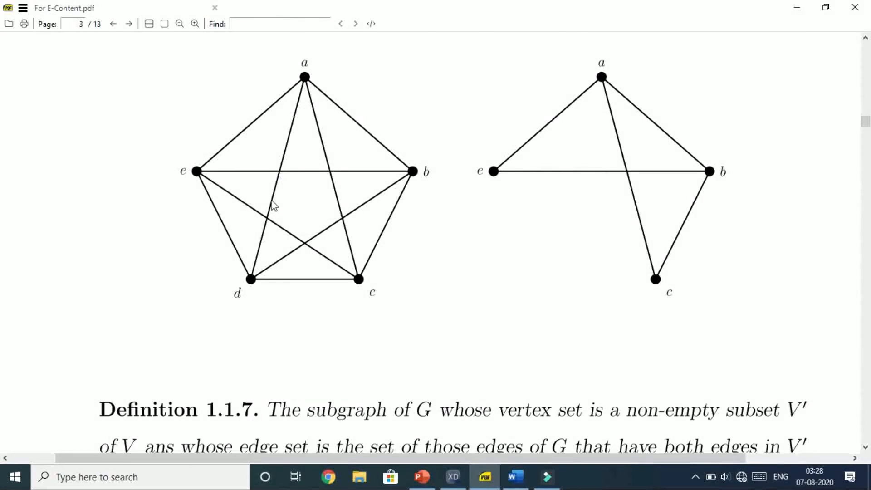
pyautogui.scroll(2, 276, 218)
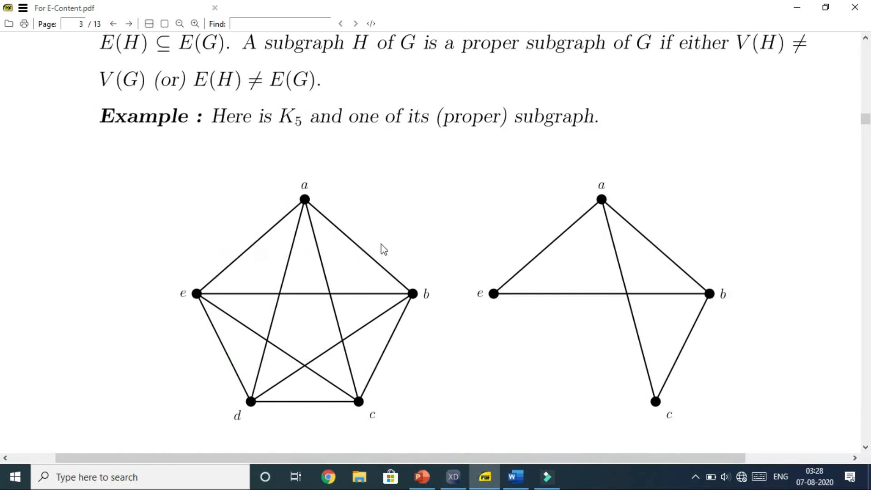
# Switch to LaTeXDraw, undo a trial dot and set the dot size to 10.
pyautogui.click(465, 480)
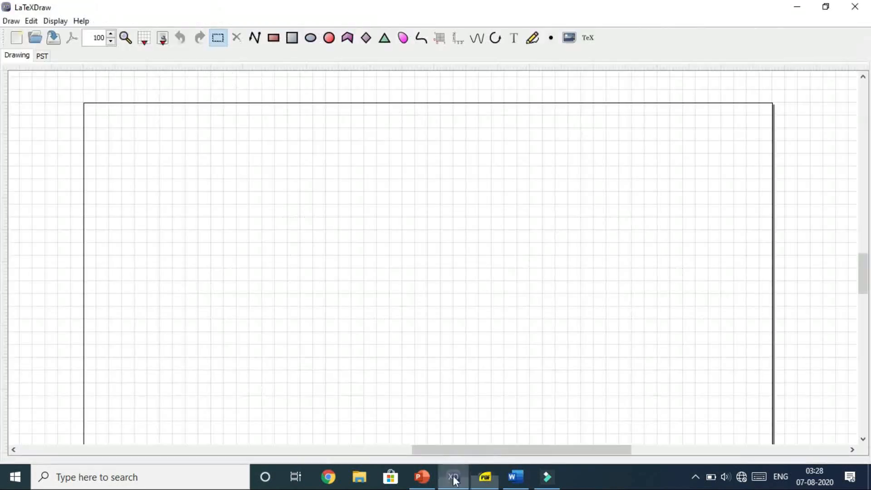
pyautogui.click(550, 38)
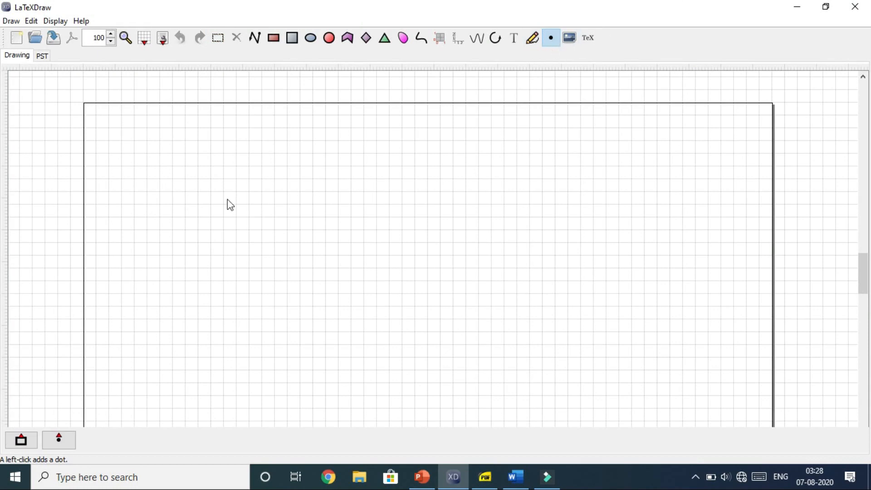
pyautogui.click(224, 167)
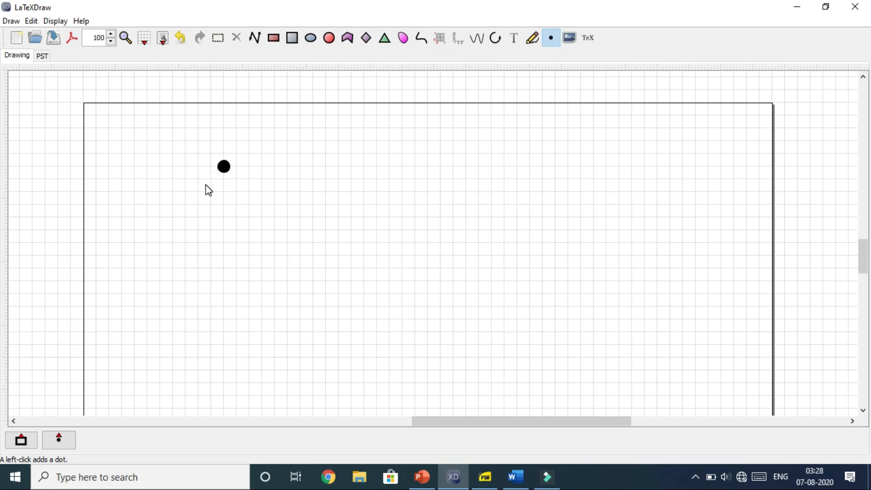
pyautogui.hotkey('ctrl', 'z')
pyautogui.click(60, 443)
pyautogui.click(111, 418)
pyautogui.press('Delete')
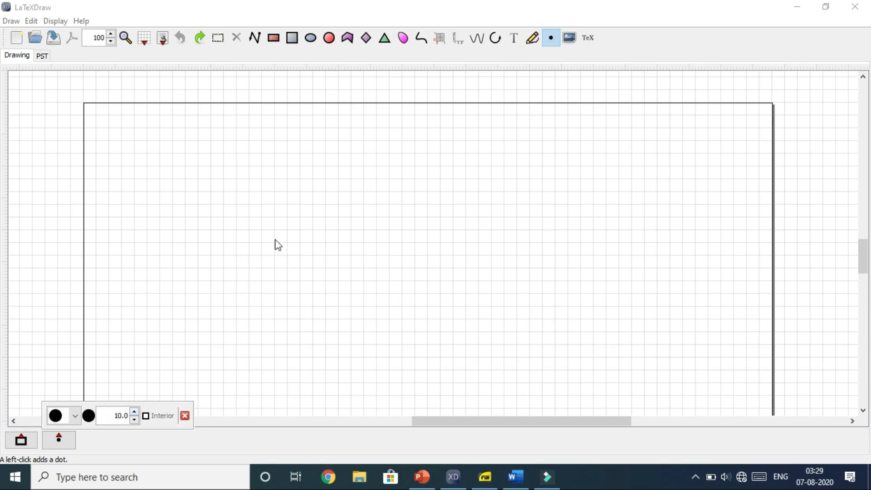
# Place five dots on the drawing page as the vertices of a pentagon.
pyautogui.click(364, 166)
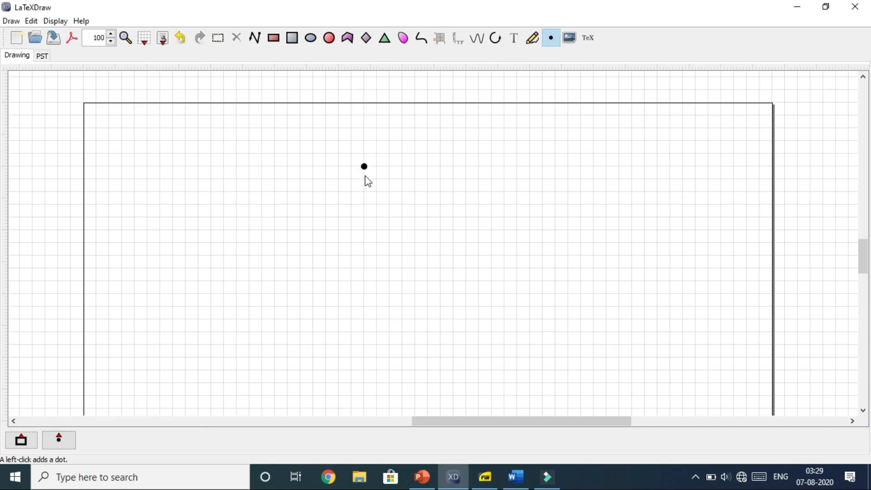
pyautogui.click(300, 242)
pyautogui.click(338, 344)
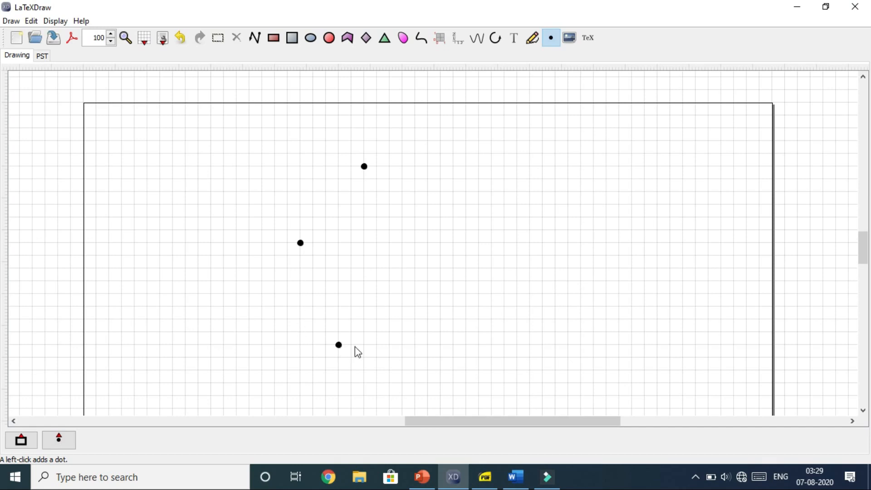
pyautogui.click(428, 345)
pyautogui.click(453, 242)
# Connect the five dots with a closed polyline to form the pentagon's outline.
pyautogui.click(256, 42)
pyautogui.click(365, 164)
pyautogui.rightClick(301, 244)
pyautogui.rightClick(339, 345)
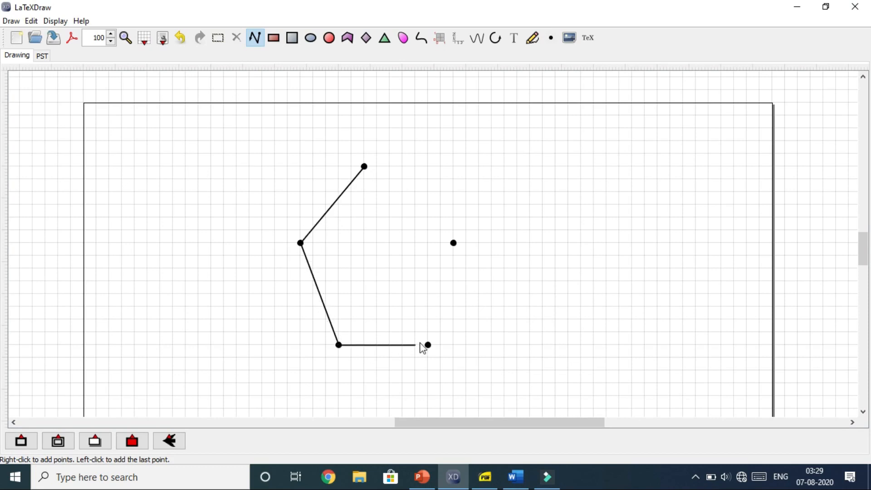
pyautogui.rightClick(428, 345)
pyautogui.rightClick(453, 243)
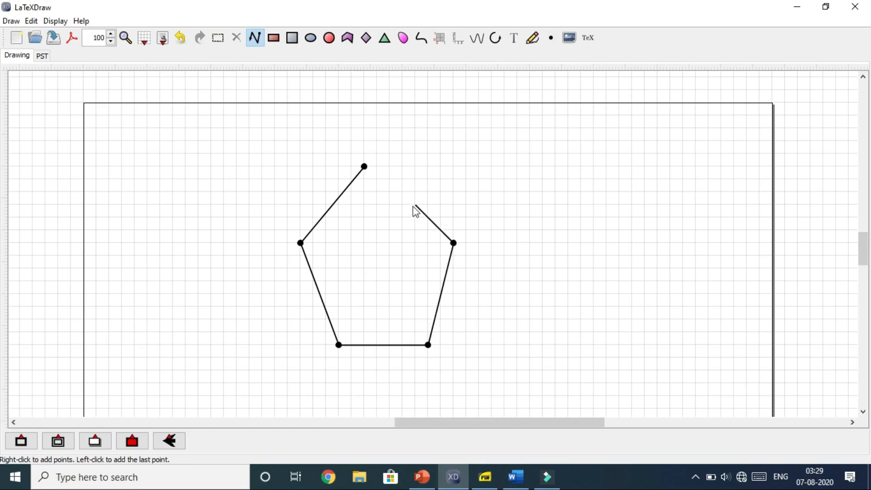
pyautogui.click(364, 165)
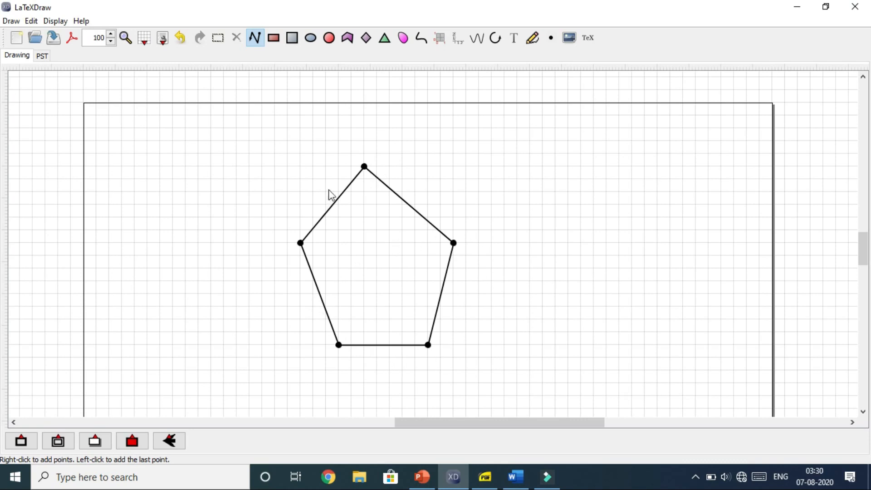
# Draw all five diagonals between the pentagon's vertices to complete the K5 graph.
pyautogui.click(366, 169)
pyautogui.click(342, 351)
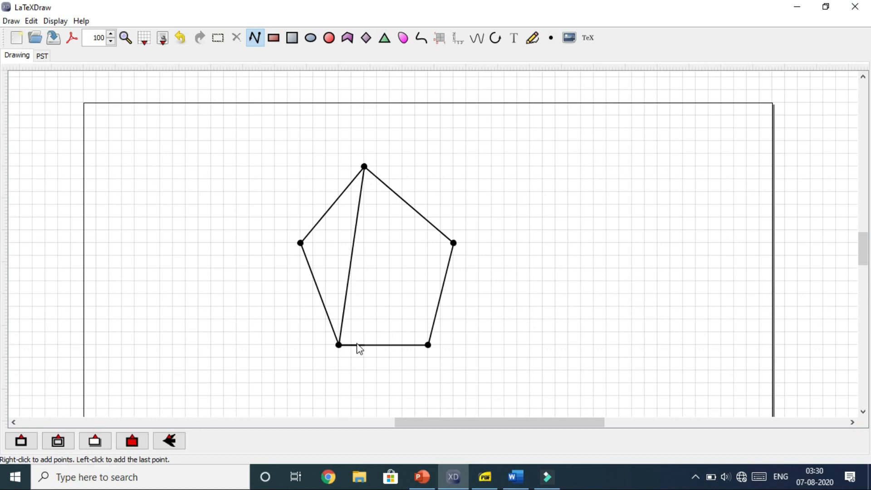
pyautogui.rightClick(428, 345)
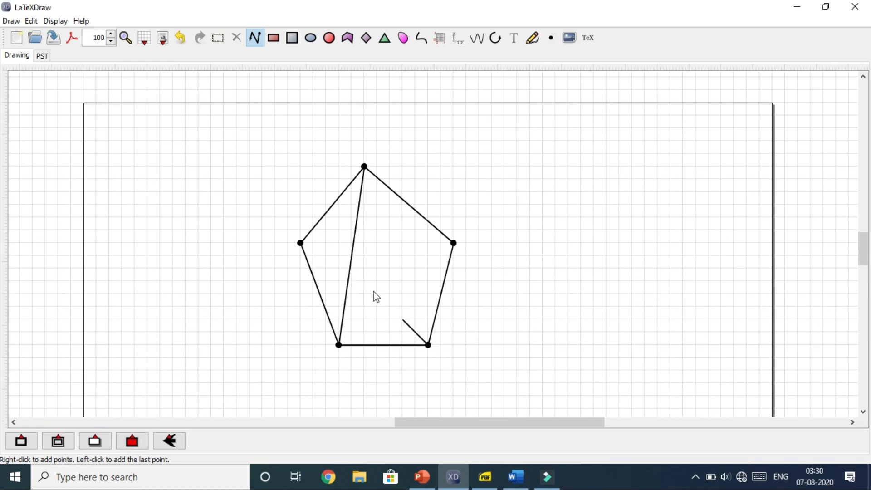
pyautogui.rightClick(300, 244)
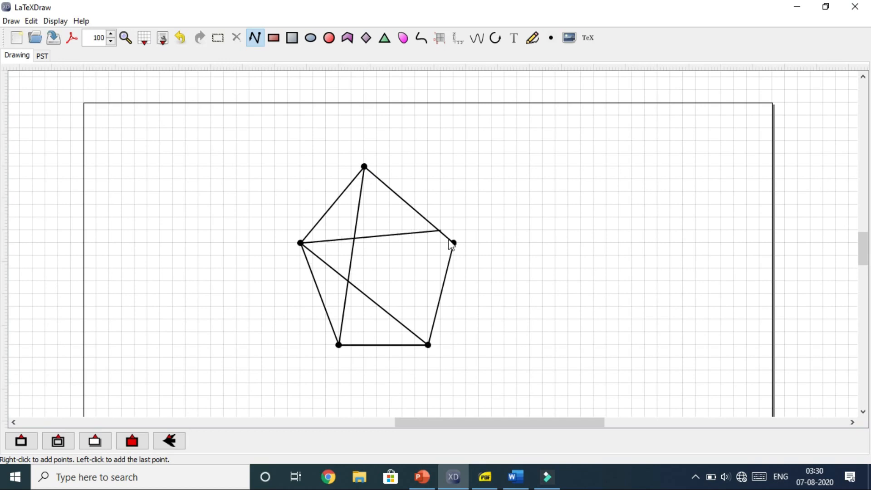
pyautogui.rightClick(454, 244)
pyautogui.rightClick(338, 344)
pyautogui.rightClick(428, 345)
pyautogui.click(365, 166)
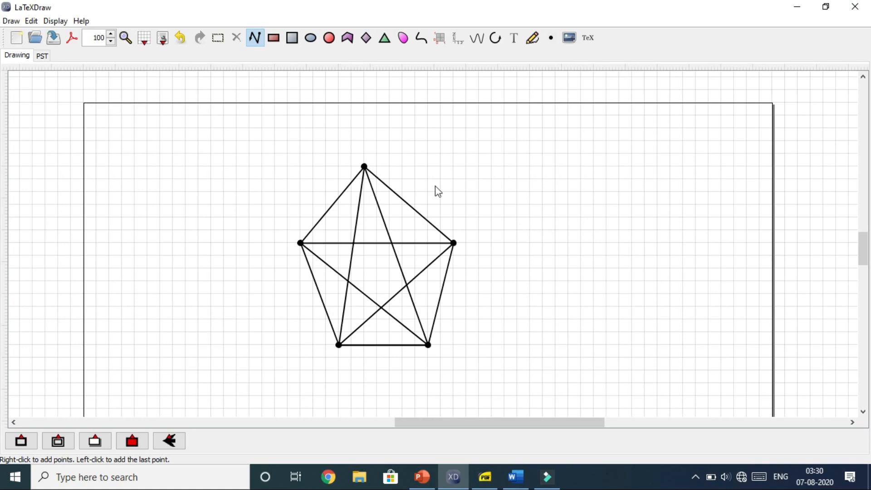
# Label the topmost vertex $v_1$ and the right-hand vertex $v_2$ with LaTeX text.
pyautogui.click(515, 40)
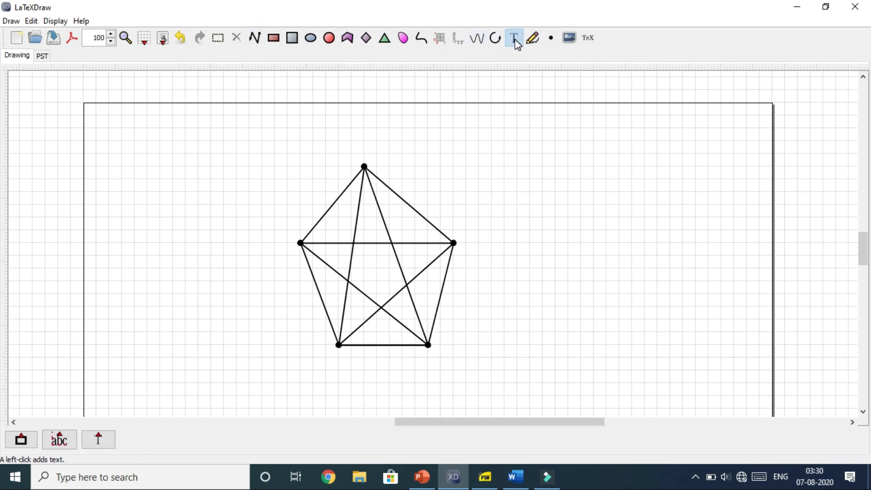
pyautogui.click(364, 159)
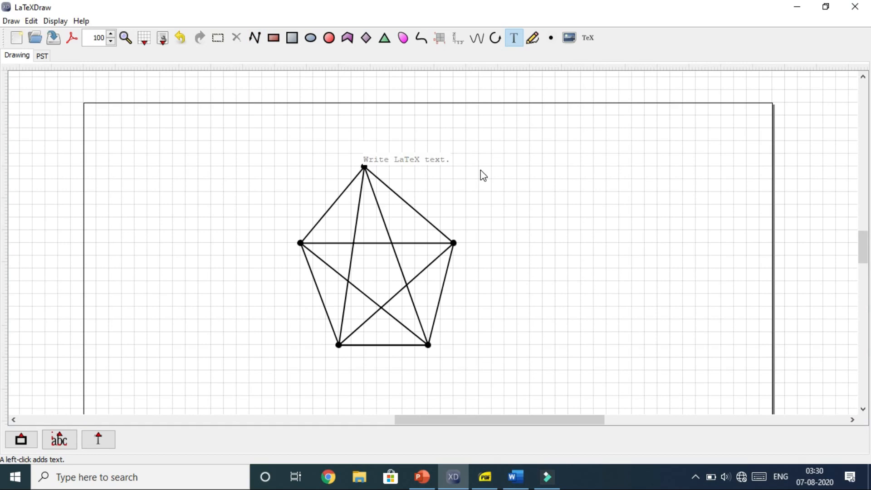
pyautogui.write('$$')
pyautogui.write('v_')
pyautogui.write('1$')
pyautogui.click(468, 245)
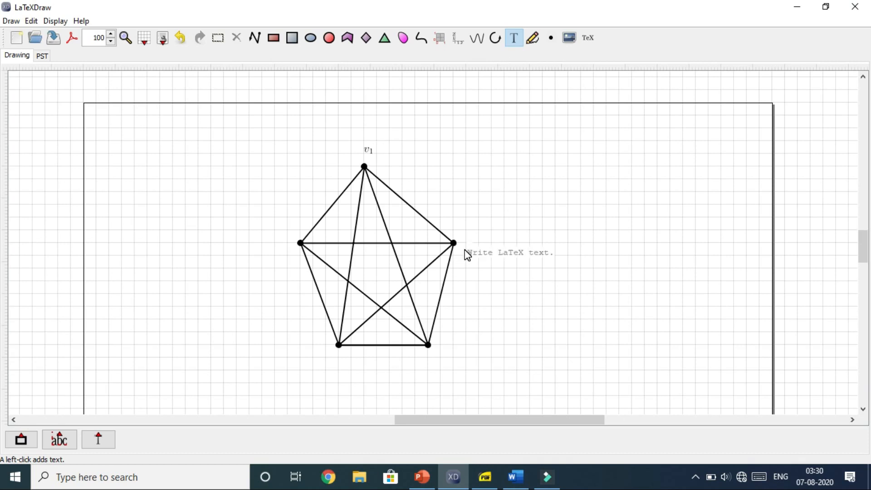
pyautogui.write('$$')
pyautogui.write('v_2$')
# Label the lower-right vertex $v_3$, the lower-left vertex $v_4$ and the left-hand vertex $v_5$ with LaTeX text.
pyautogui.click(429, 360)
pyautogui.write('$$')
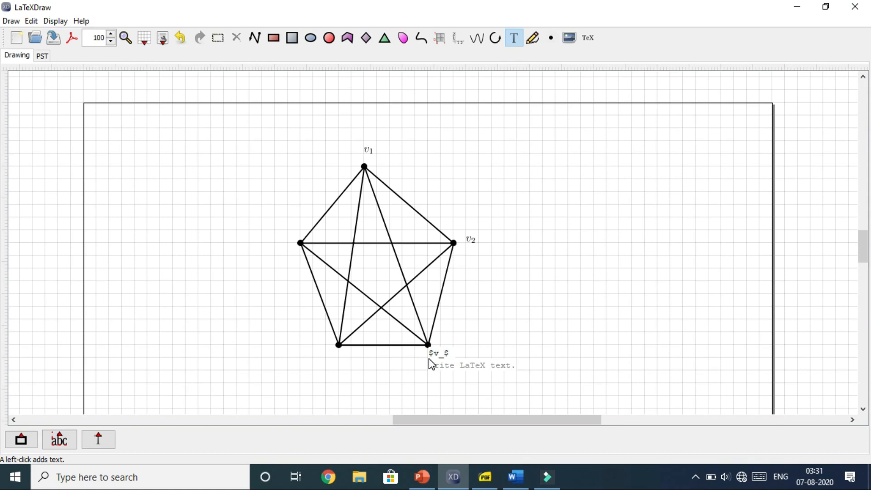
pyautogui.click(326, 358)
pyautogui.write('$v_4$')
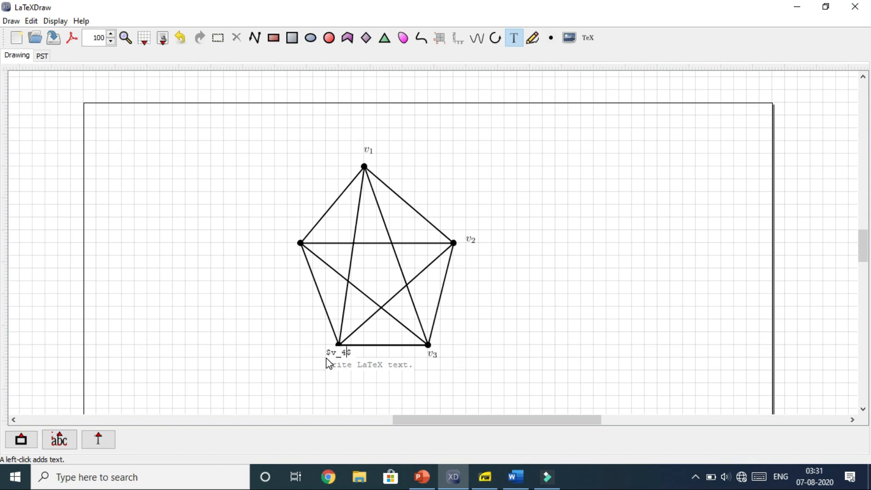
pyautogui.click(286, 245)
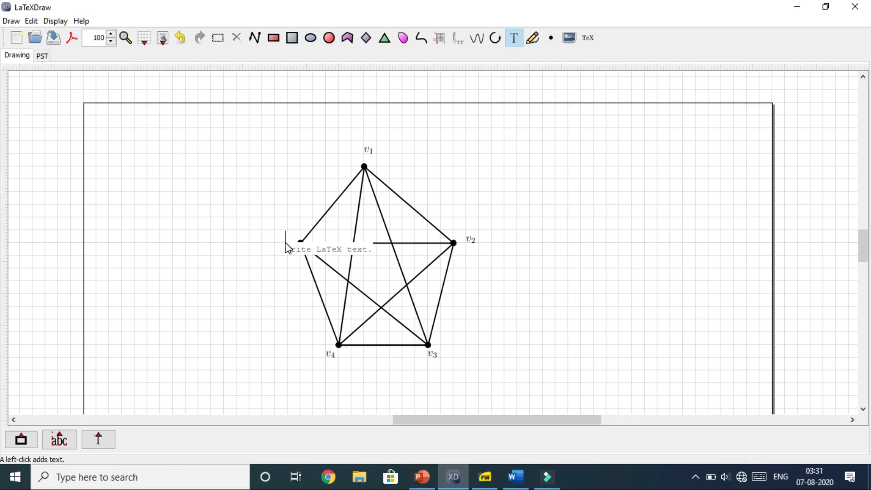
pyautogui.write('$$v_5')
pyautogui.press('Return')
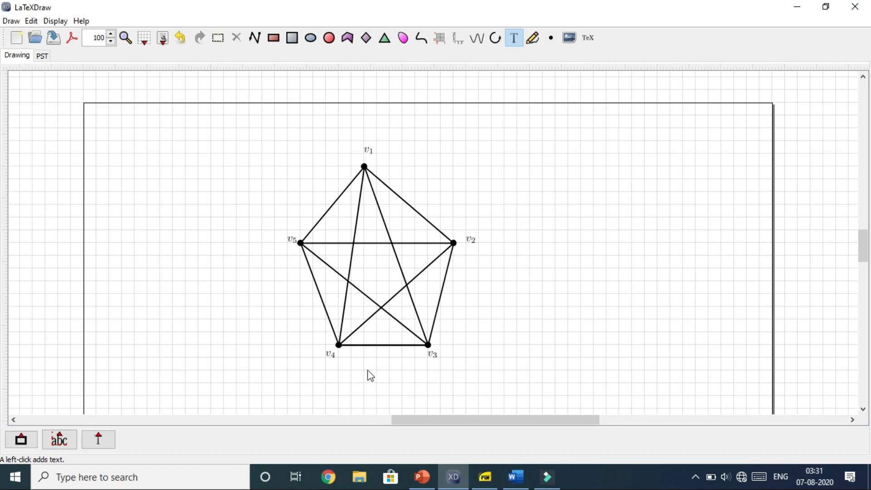
# Export the drawing as a JPEG picture to the Desktop with the file name "Graph K".
pyautogui.click(11, 21)
pyautogui.moveTo(72, 133)
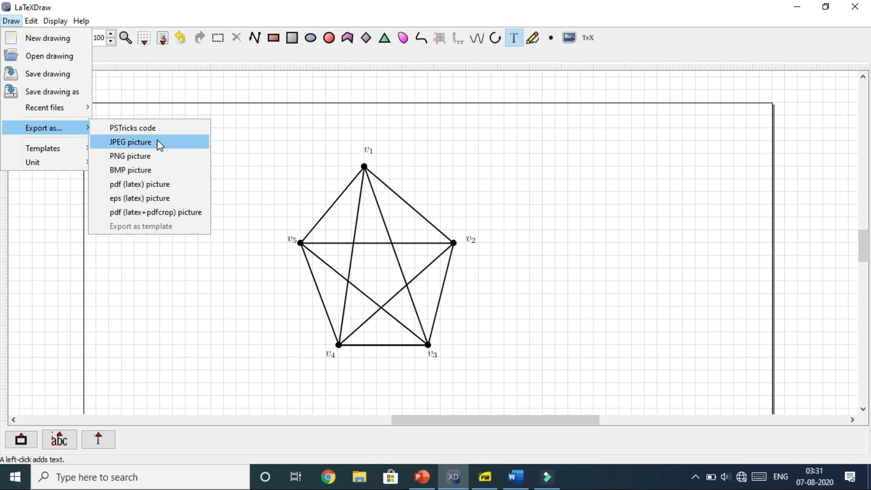
pyautogui.click(147, 150)
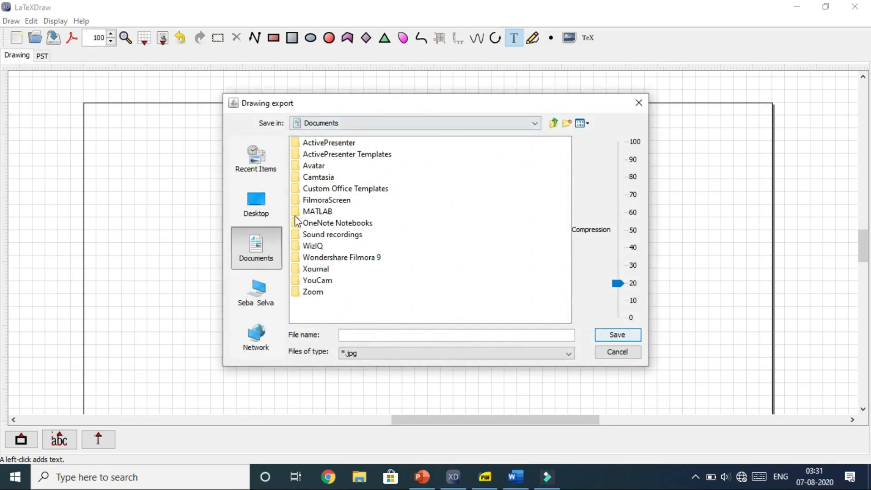
pyautogui.click(255, 215)
pyautogui.click(357, 334)
pyautogui.write('Gra')
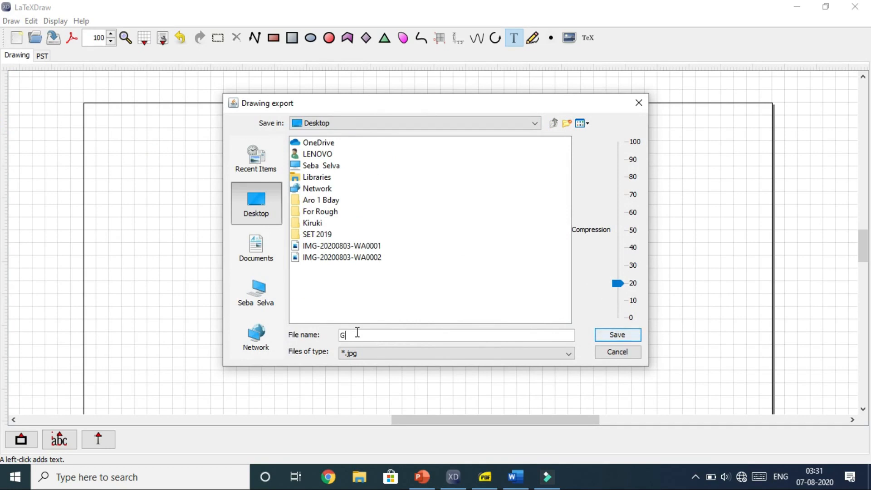
pyautogui.press('BackSpace')
pyautogui.write('aph K')
pyautogui.press('Return')
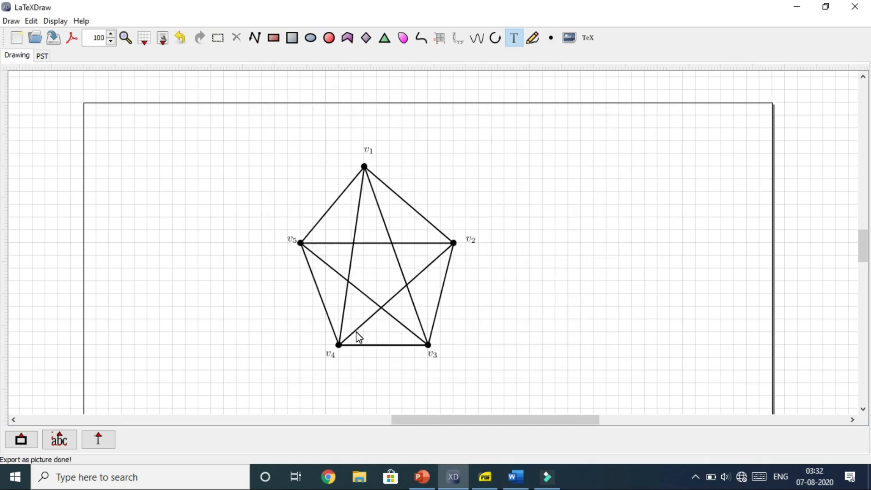
# Return to the For E-Content PDF and look at the next pair of graph figures on page 4.
pyautogui.click(798, 7)
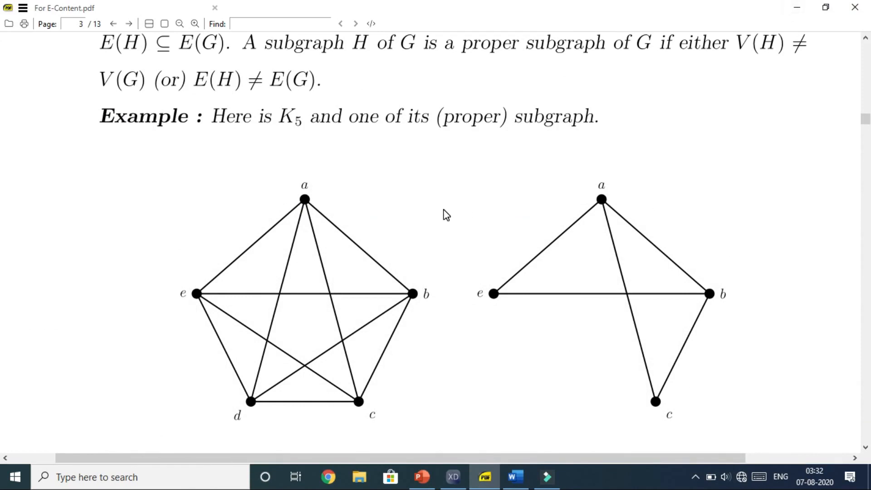
pyautogui.scroll(-15, 390, 236)
pyautogui.scroll(-20, 385, 240)
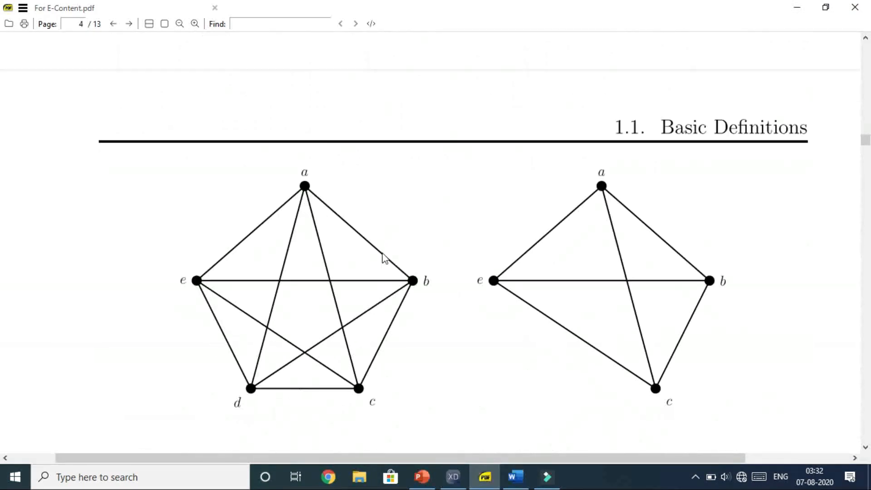
# Look through the following pages of the e-content PDF for more graph figures.
pyautogui.scroll(-15, 386, 292)
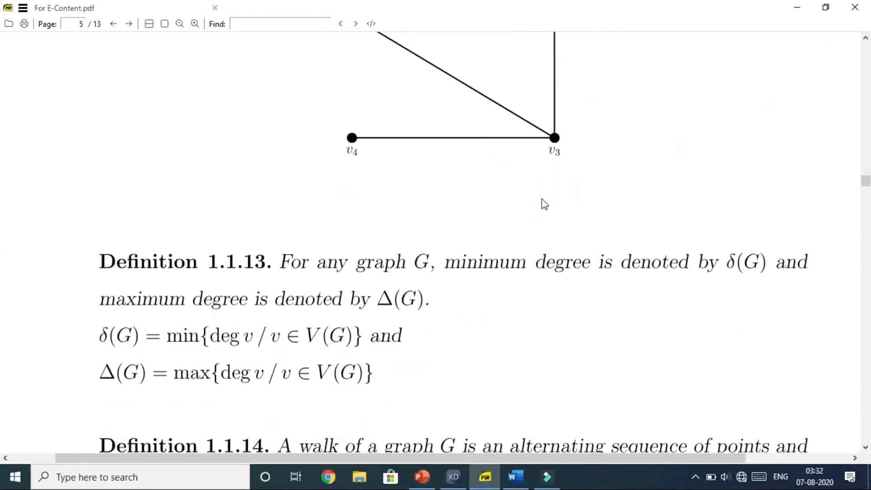
pyautogui.scroll(-3, 543, 202)
pyautogui.moveTo(868, 194); pyautogui.dragTo(868, 407)
pyautogui.moveTo(3, 406); pyautogui.dragTo(0, 424)
# Go to the desktop, view the exported Graph K5 picture in Photos and close it.
pyautogui.click(794, 12)
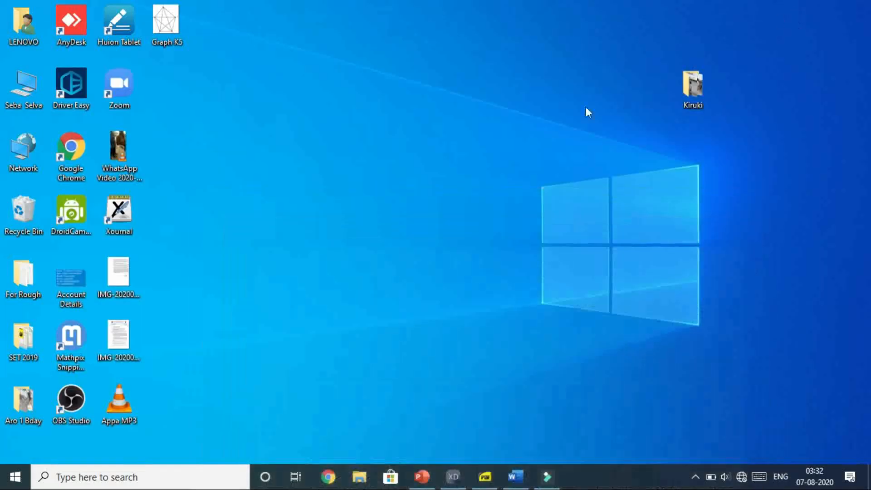
pyautogui.doubleClick(165, 25)
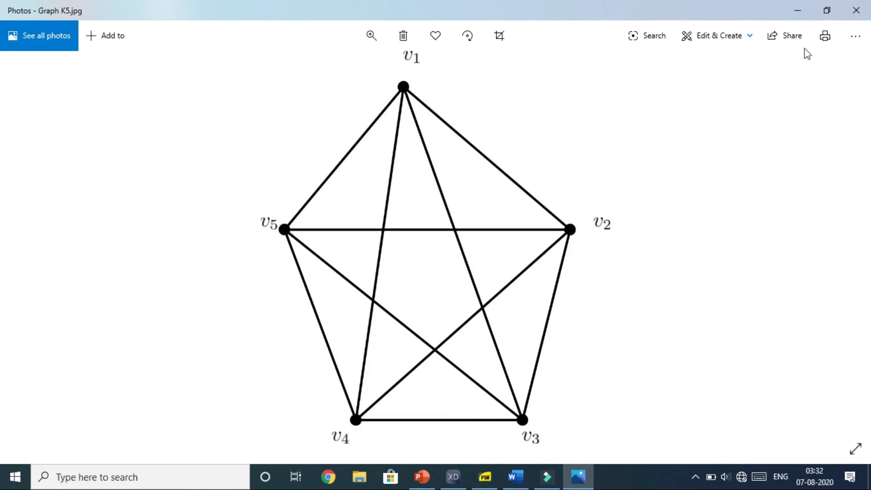
pyautogui.click(853, 19)
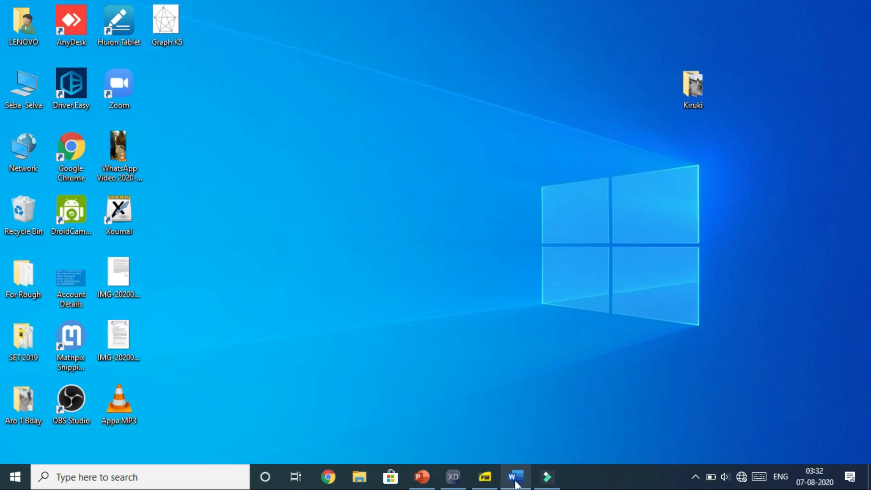
# Switch to the blank Word document and write "Example : The following graph is the complete graph on 5 vertices" on the first line.
pyautogui.click(526, 487)
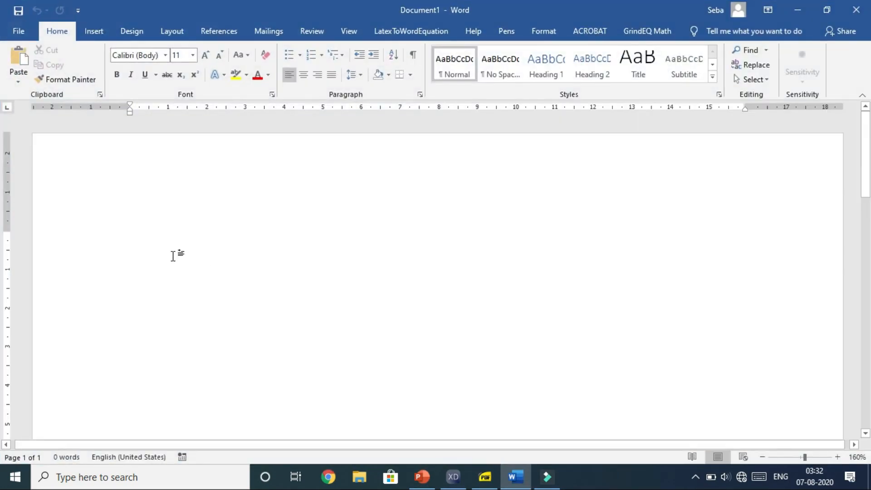
pyautogui.write('E')
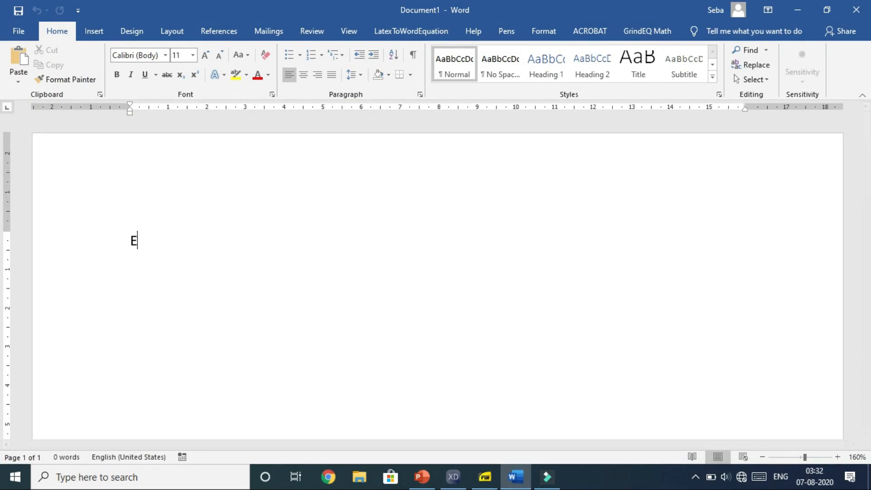
pyautogui.write('xample : The following graph i')
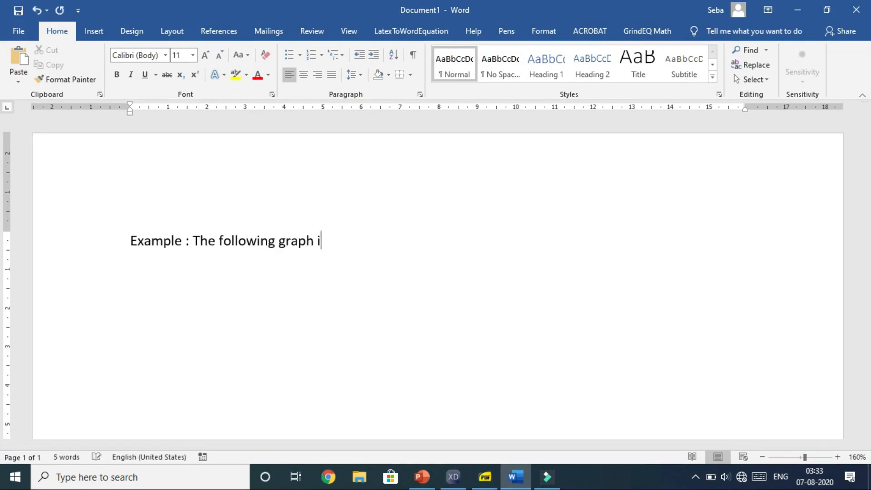
pyautogui.write('s the complete graph on 5 ')
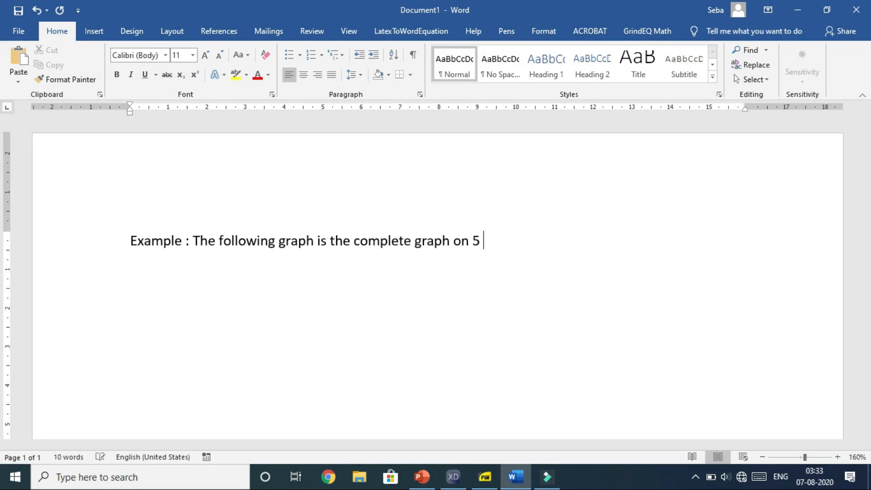
pyautogui.write('vertices')
pyautogui.press('Return')
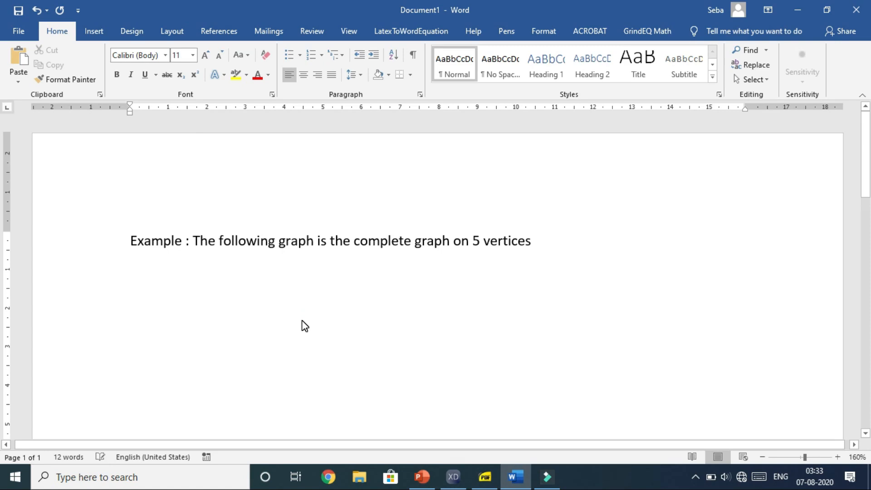
# Place the K5 graph picture centred below the example sentence and enlarge it slightly.
pyautogui.click(303, 75)
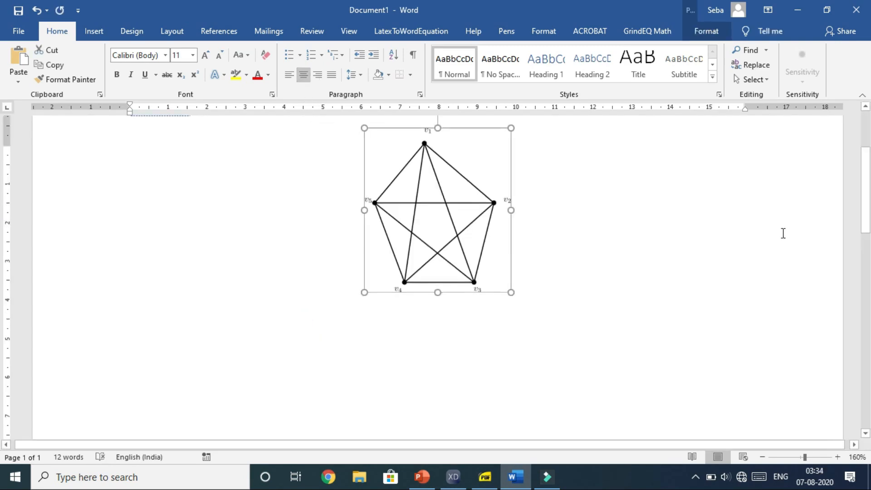
pyautogui.scroll(2, 708, 250)
pyautogui.click(634, 266)
pyautogui.click(465, 288)
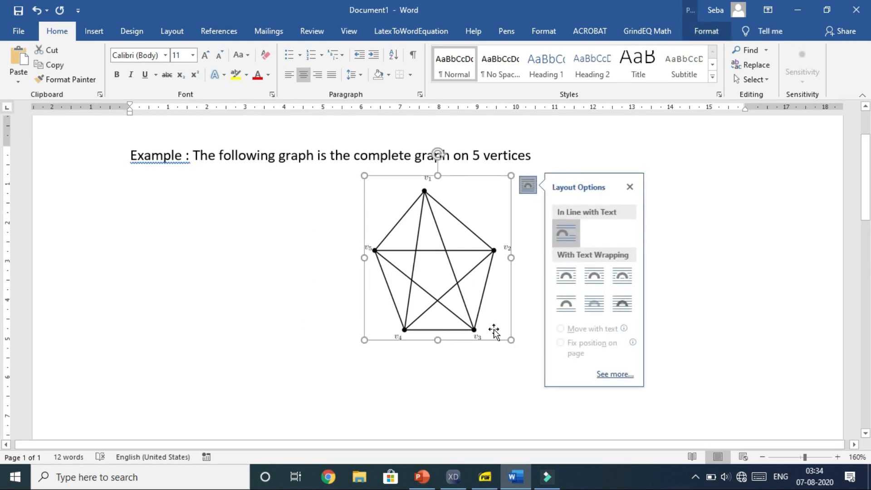
pyautogui.moveTo(510, 341); pyautogui.dragTo(535, 358)
pyautogui.click(578, 313)
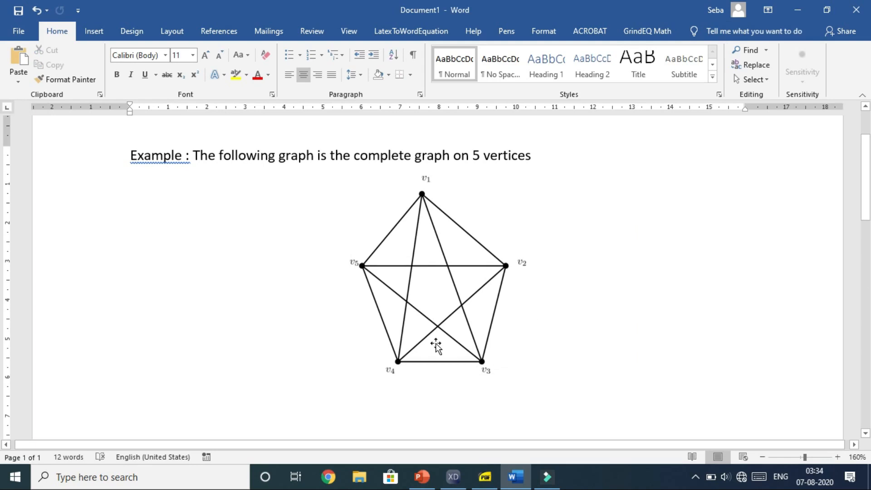
# Copy the graph picture onto the blank slide in PowerPoint and enlarge it there.
pyautogui.click(434, 323)
pyautogui.hotkey('ctrl', 'c')
pyautogui.click(706, 254)
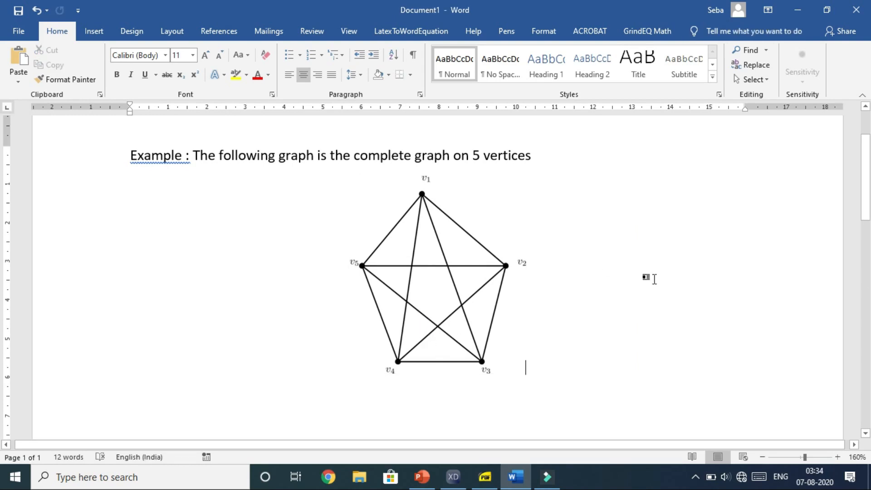
pyautogui.click(422, 476)
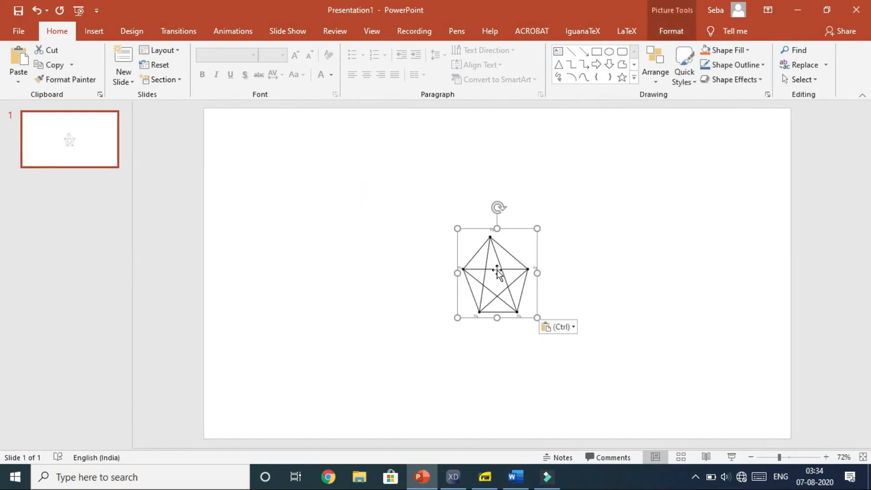
pyautogui.moveTo(537, 317); pyautogui.dragTo(583, 341)
pyautogui.click(658, 280)
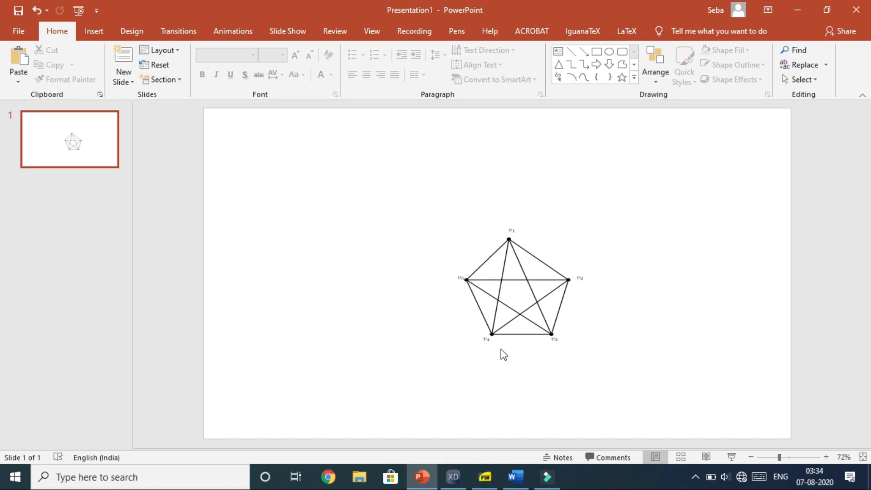
# Switch to LaTeXDraw and place a black dot in the free space to the right of the K5 graph.
pyautogui.click(452, 476)
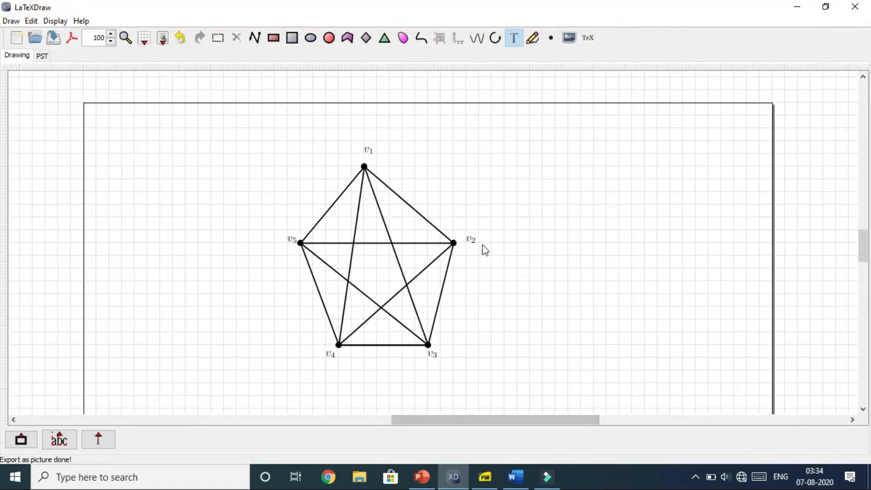
pyautogui.click(551, 38)
pyautogui.click(657, 166)
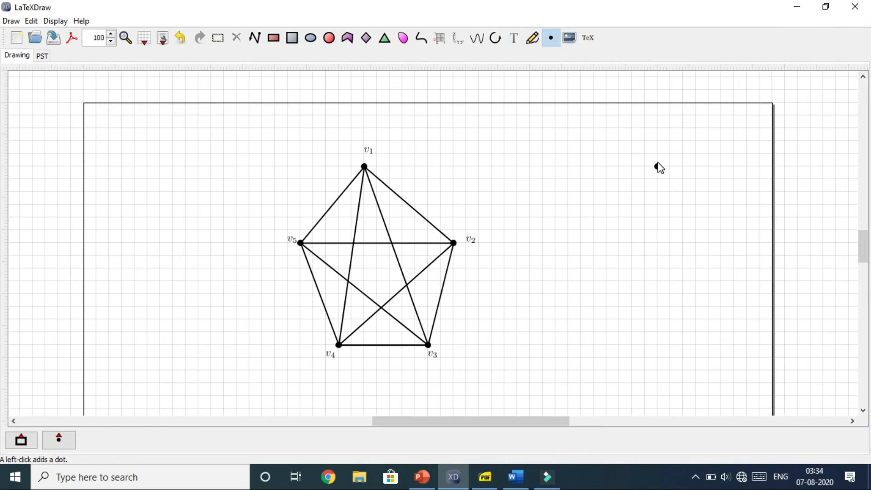
# Set the dot colour to very dark blue and place a second dot below and left of the new black one.
pyautogui.click(18, 446)
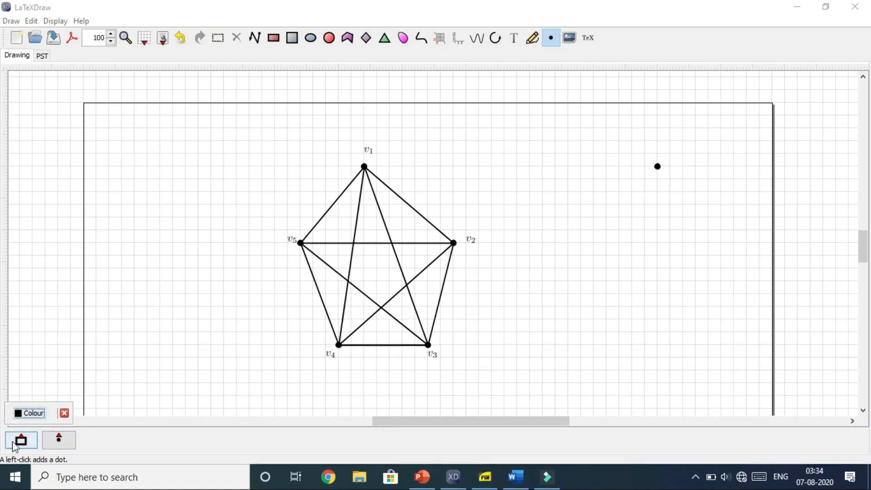
pyautogui.click(28, 414)
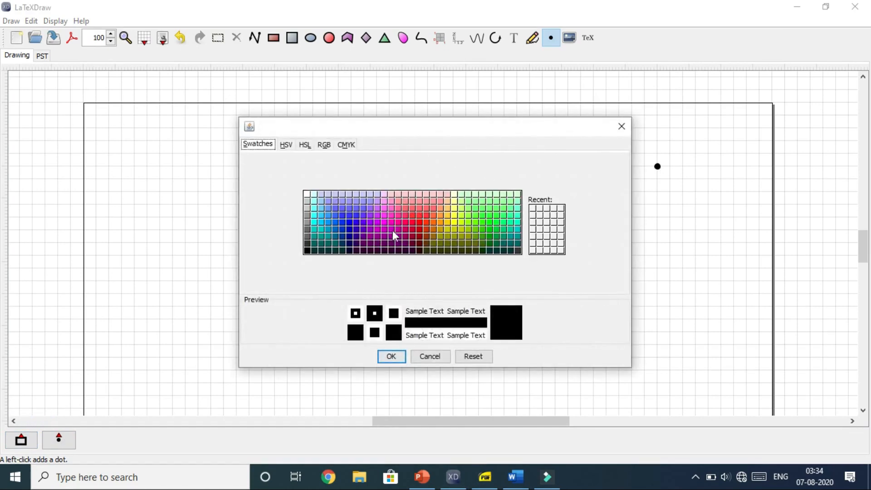
pyautogui.click(350, 250)
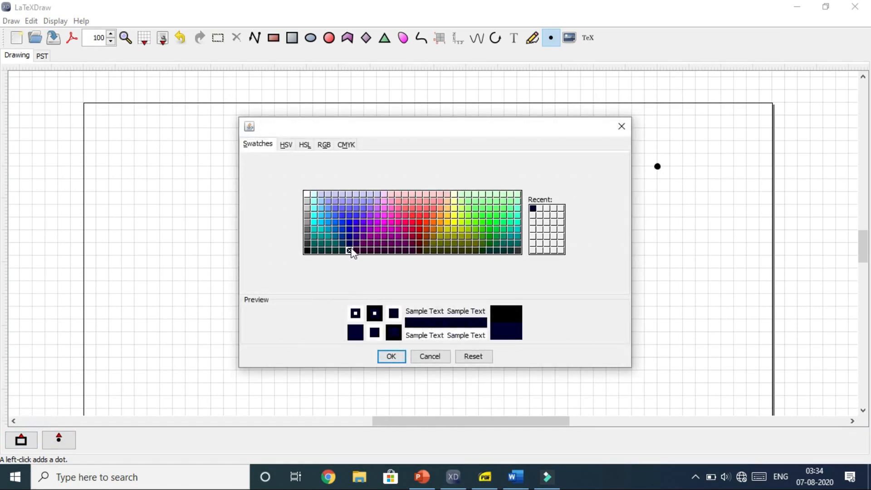
pyautogui.click(393, 356)
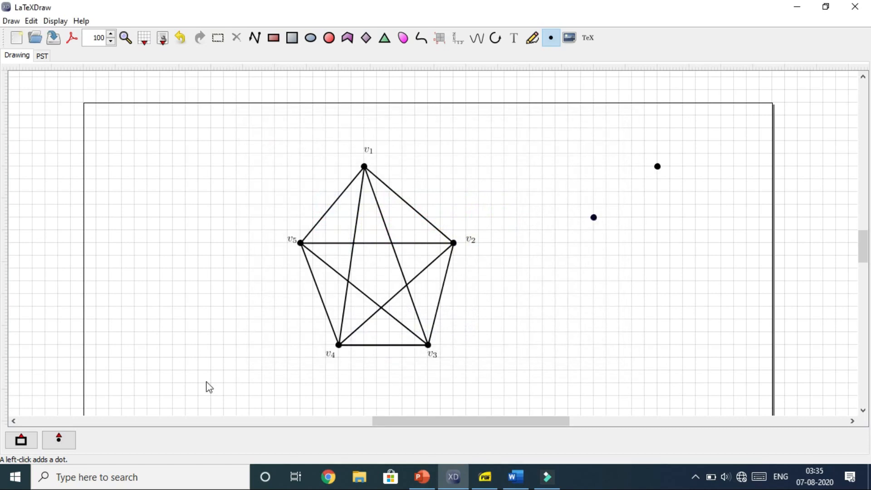
# Change the dot colour to red and place a third dot level with the dark blue one, on its right.
pyautogui.click(30, 447)
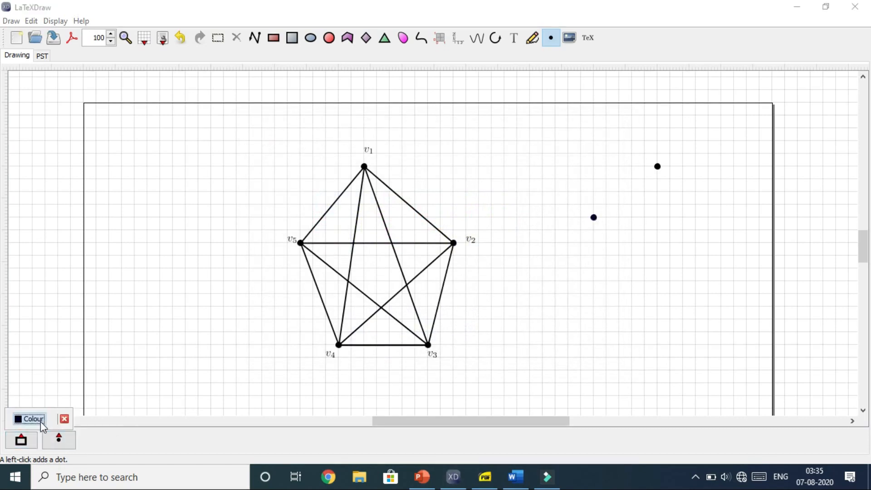
pyautogui.click(40, 421)
pyautogui.click(419, 235)
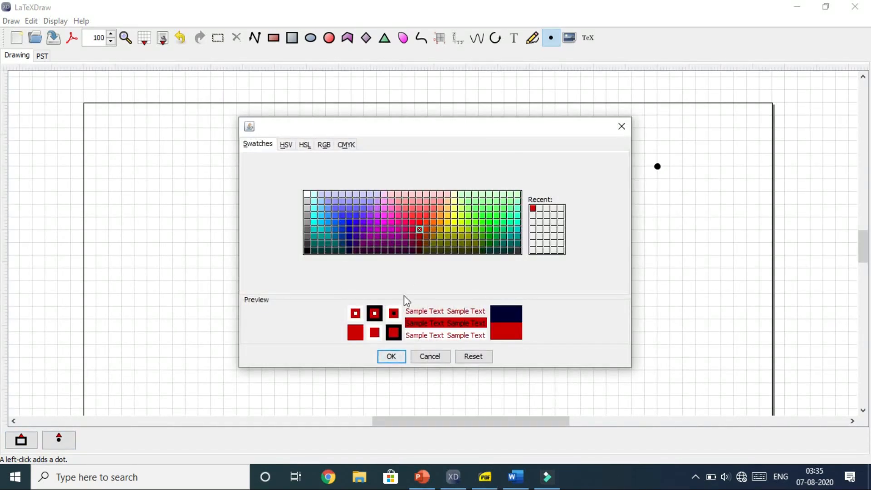
pyautogui.click(390, 357)
pyautogui.click(709, 218)
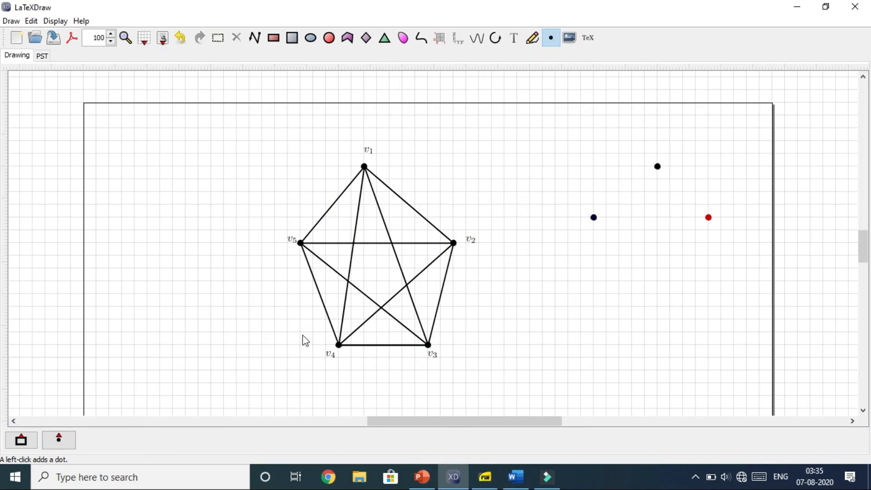
# Draw a red line joining the new black dot to the dark blue dot.
pyautogui.click(255, 37)
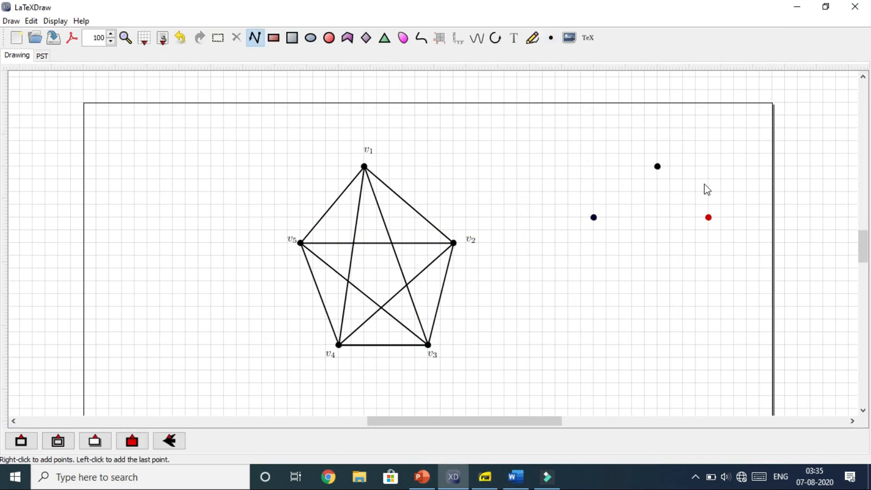
pyautogui.rightClick(658, 167)
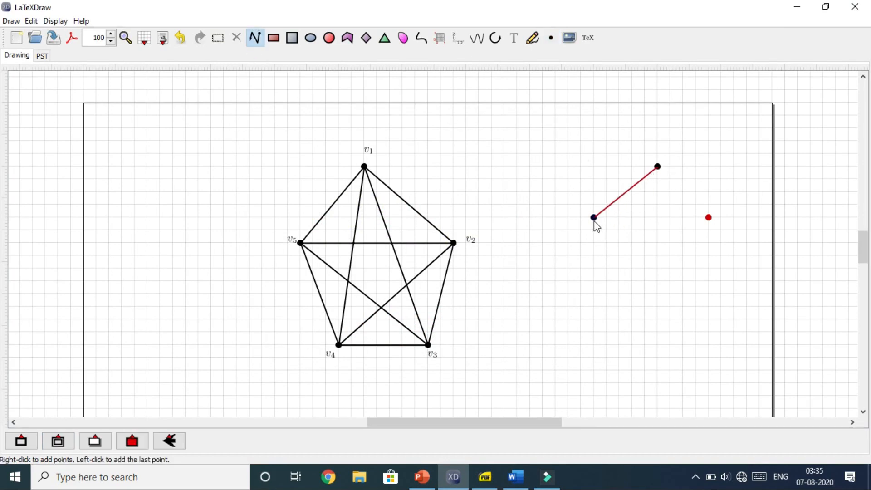
pyautogui.click(593, 220)
pyautogui.click(132, 441)
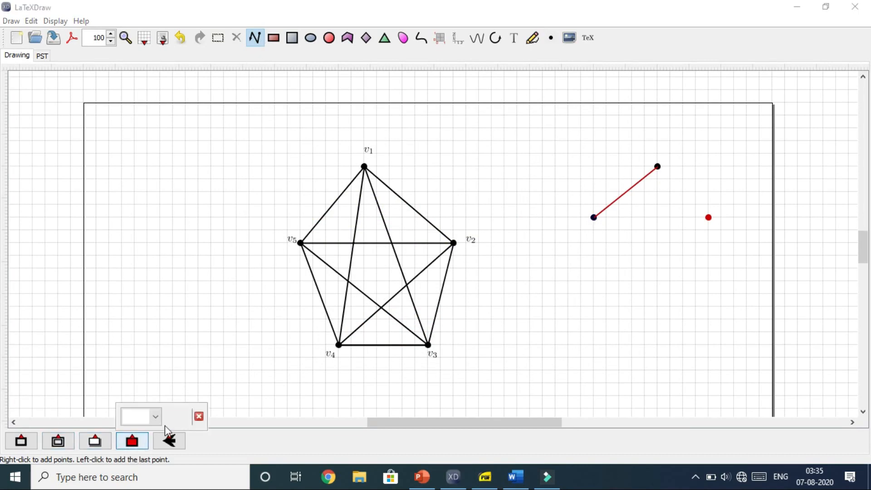
pyautogui.click(155, 416)
pyautogui.click(137, 385)
# Increase the line thickness and draw a thick red horizontal line from the dark blue dot to the red dot.
pyautogui.click(21, 441)
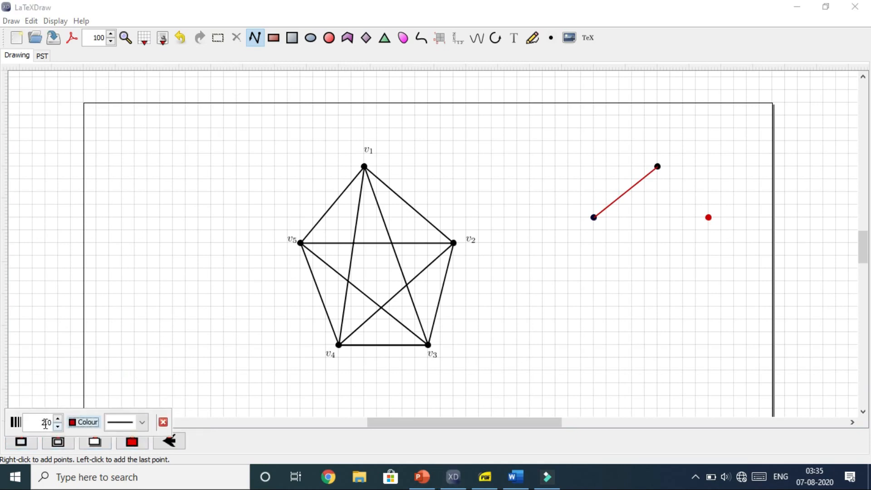
pyautogui.click(36, 425)
pyautogui.press('Delete')
pyautogui.press('Delete')
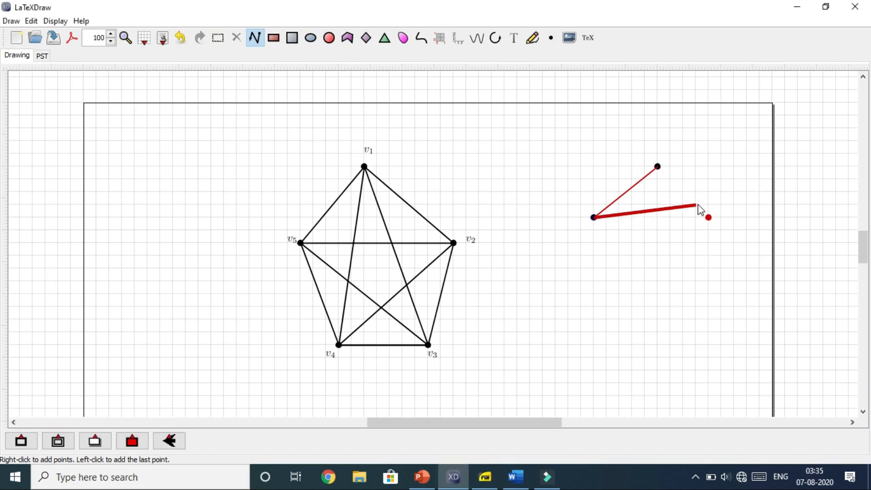
pyautogui.click(709, 218)
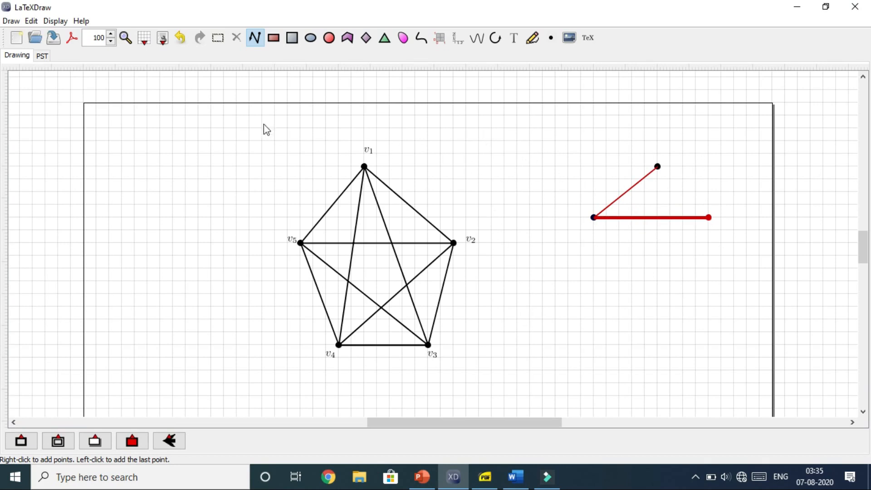
# Draw a red circle in the page's upper-left corner and a tall red ellipse between the K5 graph and the coloured dots.
pyautogui.click(329, 37)
pyautogui.moveTo(121, 141); pyautogui.dragTo(159, 177)
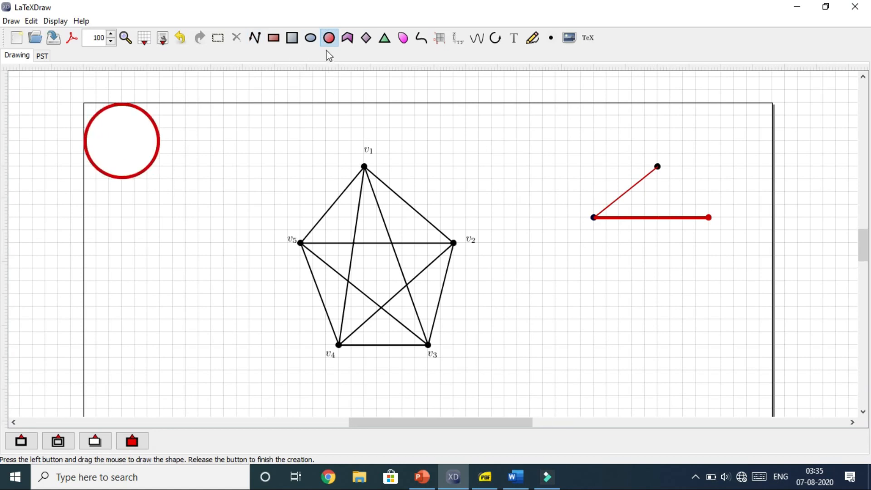
pyautogui.click(310, 37)
pyautogui.moveTo(517, 141)
pyautogui.mouseDown()
pyautogui.moveTo(517, 233)
pyautogui.moveTo(543, 293)
pyautogui.moveTo(588, 291)
pyautogui.mouseUp()
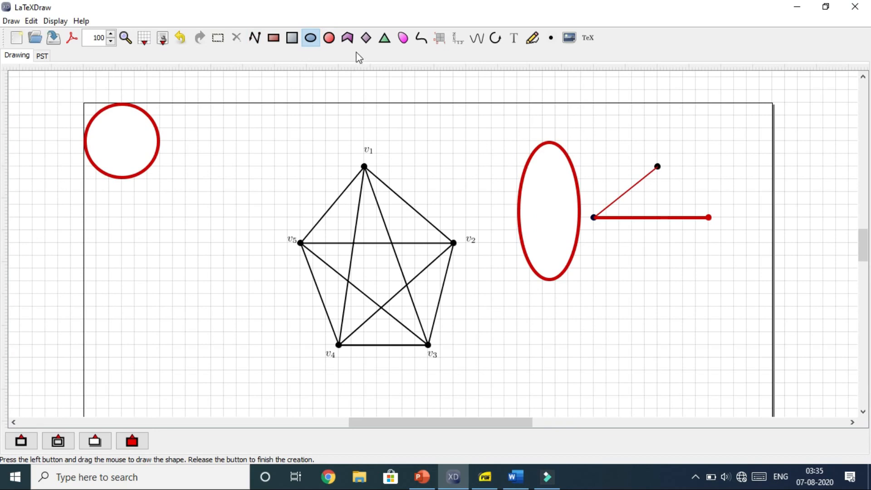
# Draw an irregular six-point red polygon between the circle and the K5 graph.
pyautogui.click(348, 38)
pyautogui.click(186, 167)
pyautogui.rightClick(148, 308)
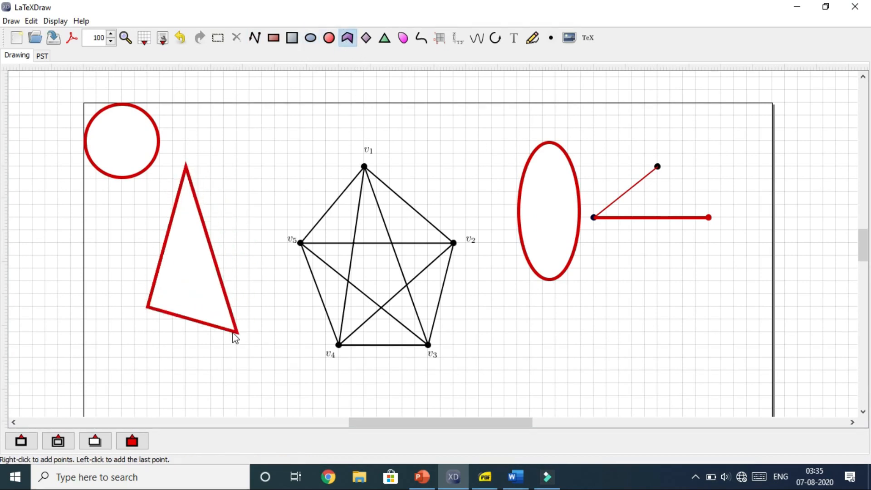
pyautogui.rightClick(250, 332)
pyautogui.rightClick(289, 164)
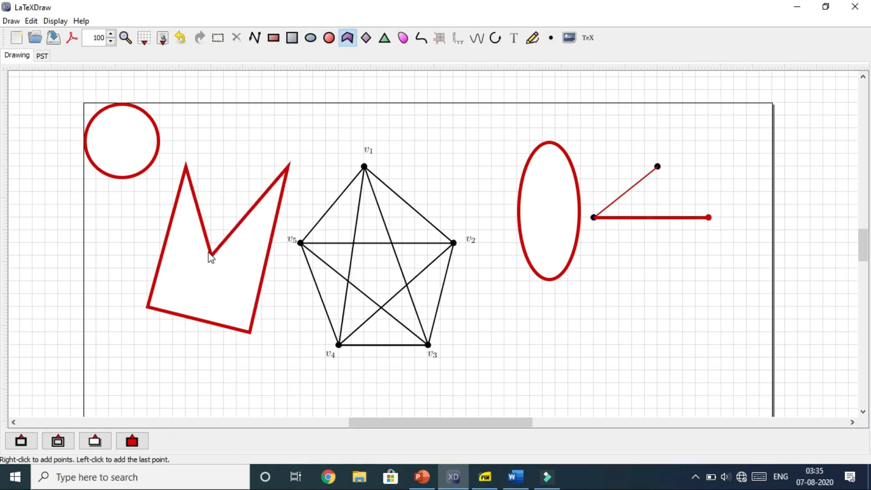
pyautogui.rightClick(210, 273)
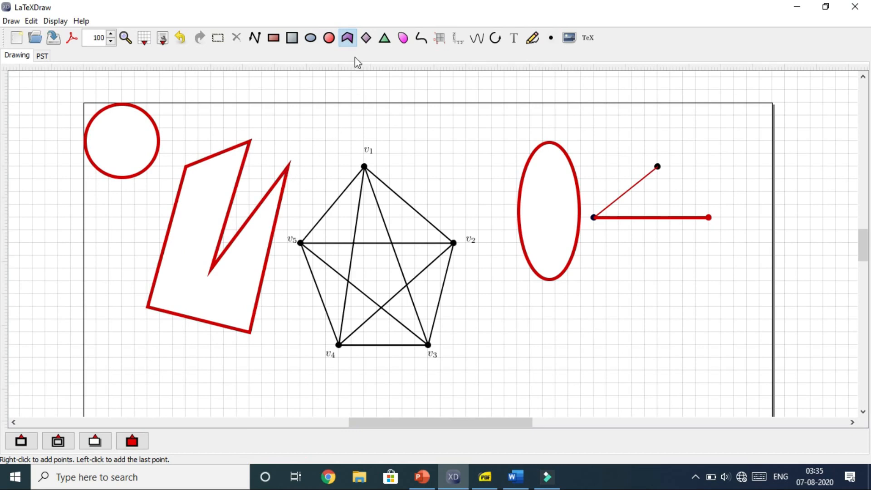
# Draw a small red rhombus above vertex v2 and a large red triangle over the K5 graph's edge and the tall ellipse.
pyautogui.click(366, 38)
pyautogui.moveTo(479, 129); pyautogui.dragTo(421, 194)
pyautogui.click(384, 37)
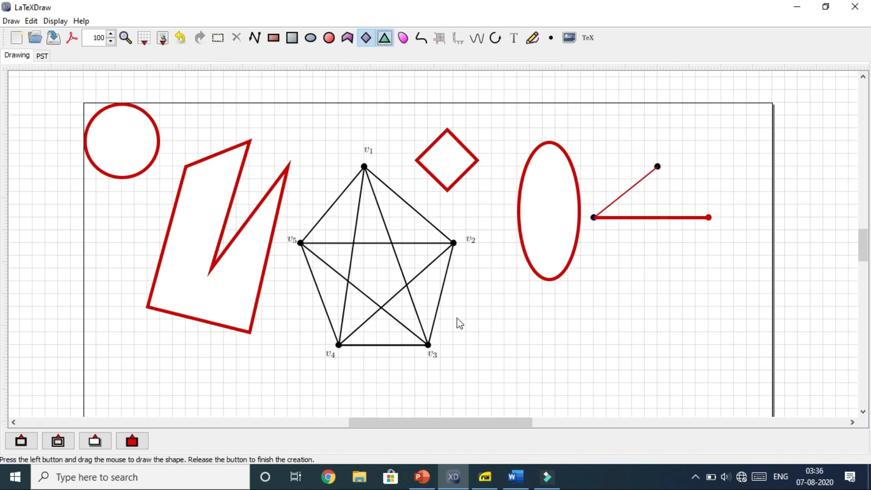
pyautogui.moveTo(585, 334); pyautogui.dragTo(496, 344)
pyautogui.moveTo(496, 278); pyautogui.dragTo(402, 193)
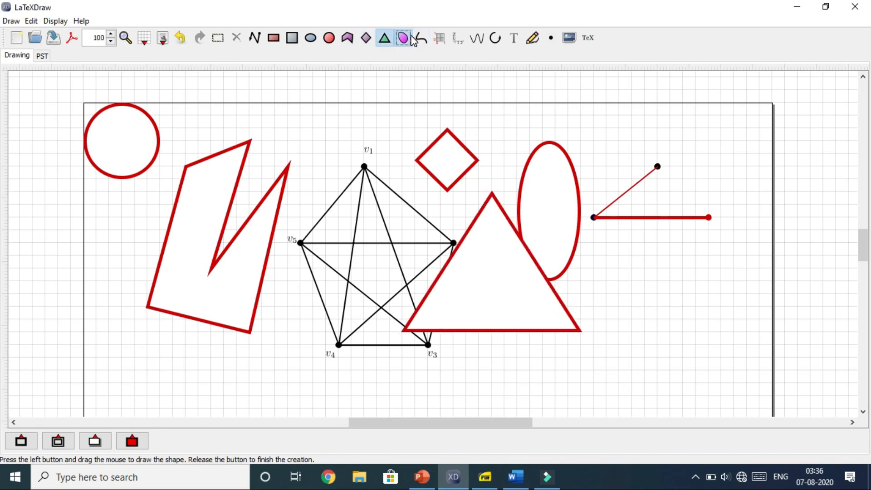
# Draw a closed red Bézier curve that loops in tall waves over the coloured dots and the area below them.
pyautogui.click(409, 38)
pyautogui.click(709, 319)
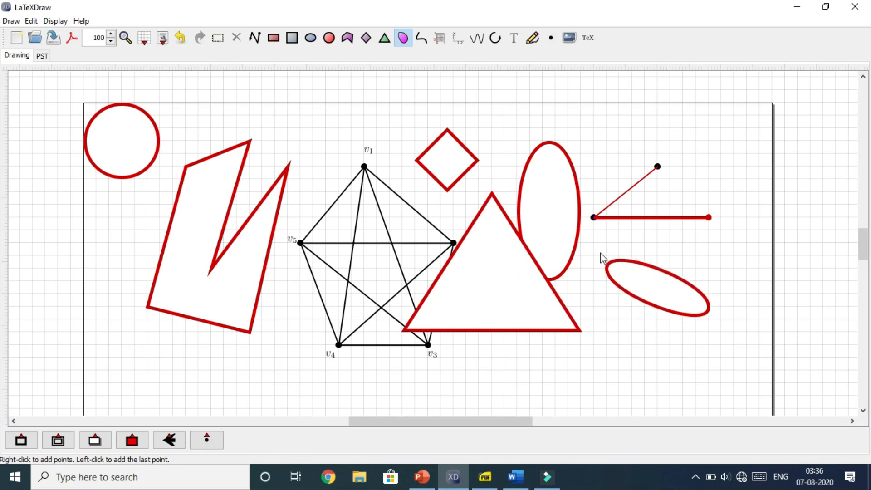
pyautogui.rightClick(630, 270)
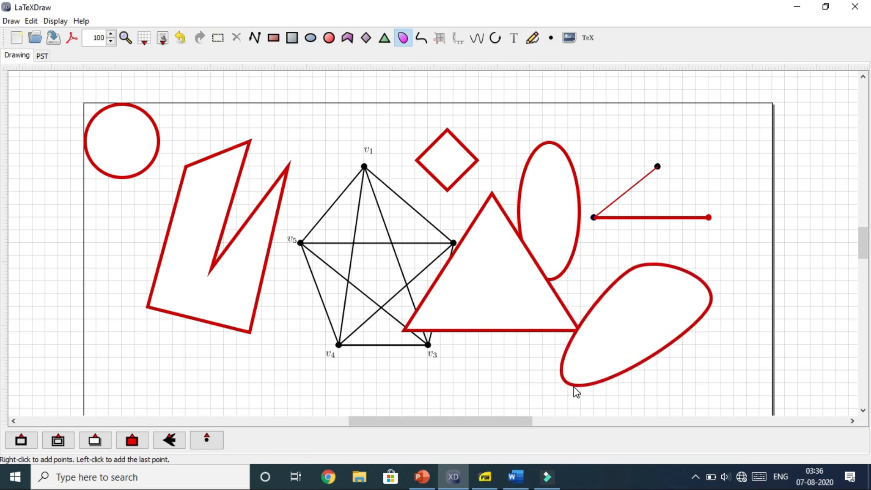
pyautogui.rightClick(584, 383)
pyautogui.rightClick(586, 183)
pyautogui.rightClick(641, 388)
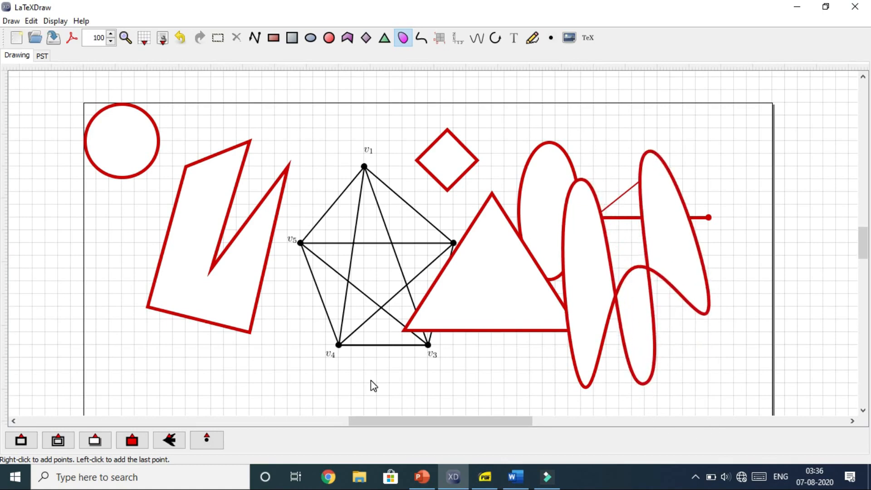
# Draw an open red Bézier curve below the K5 graph, sweeping back and up beside the irregular polygon.
pyautogui.scroll(-3, 371, 385)
pyautogui.click(421, 38)
pyautogui.scroll(-1, 295, 318)
pyautogui.rightClick(147, 346)
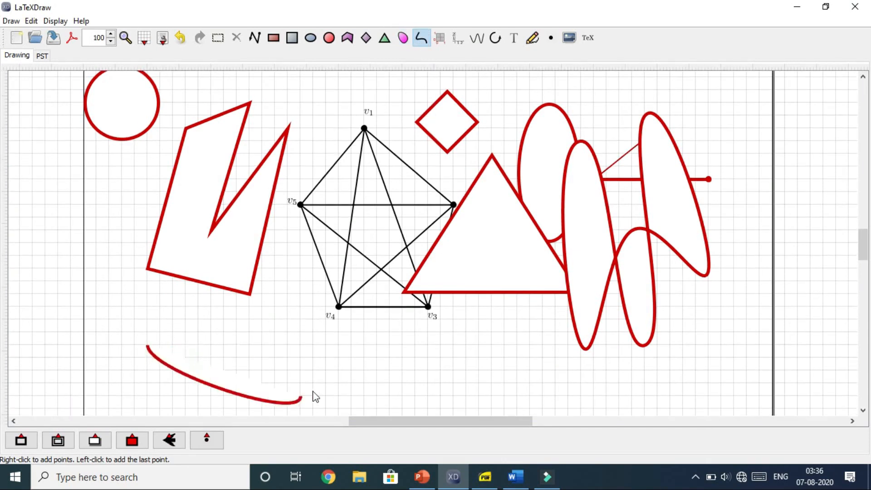
pyautogui.rightClick(418, 345)
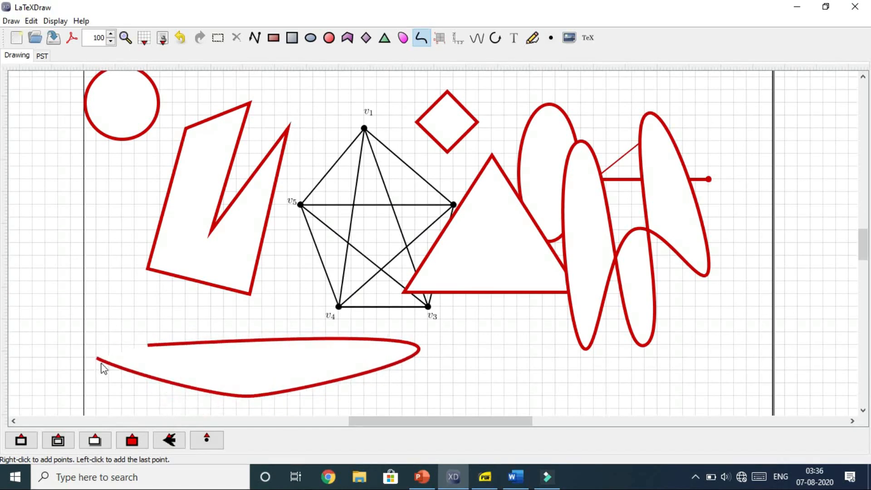
pyautogui.click(121, 244)
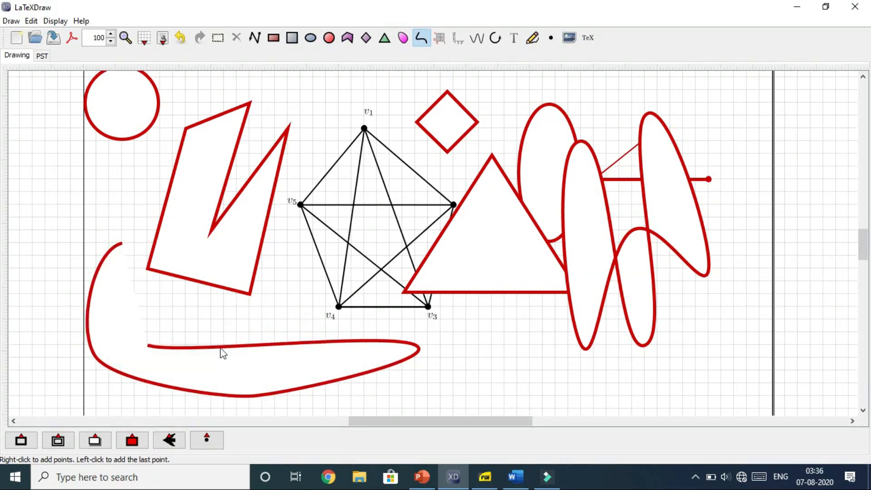
# Place a numbered grid just below vertex v1 and a set of axes across the base of the red triangle.
pyautogui.click(439, 38)
pyautogui.click(358, 189)
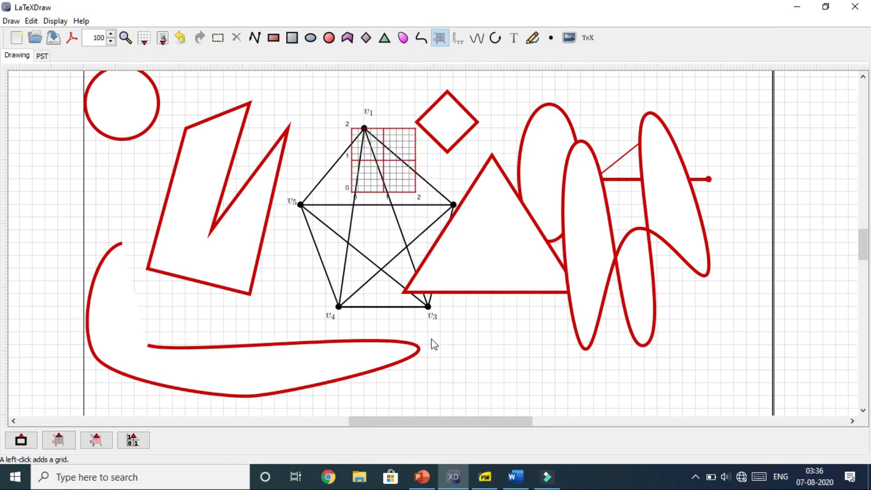
pyautogui.click(458, 39)
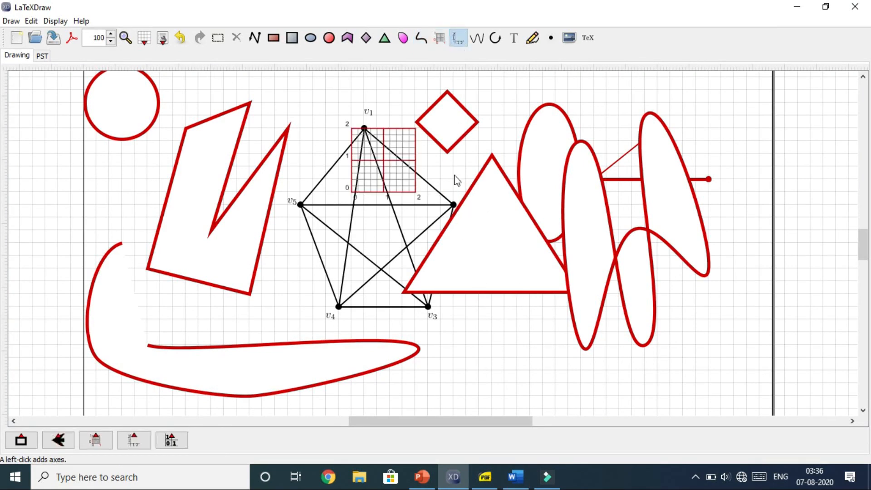
pyautogui.click(467, 323)
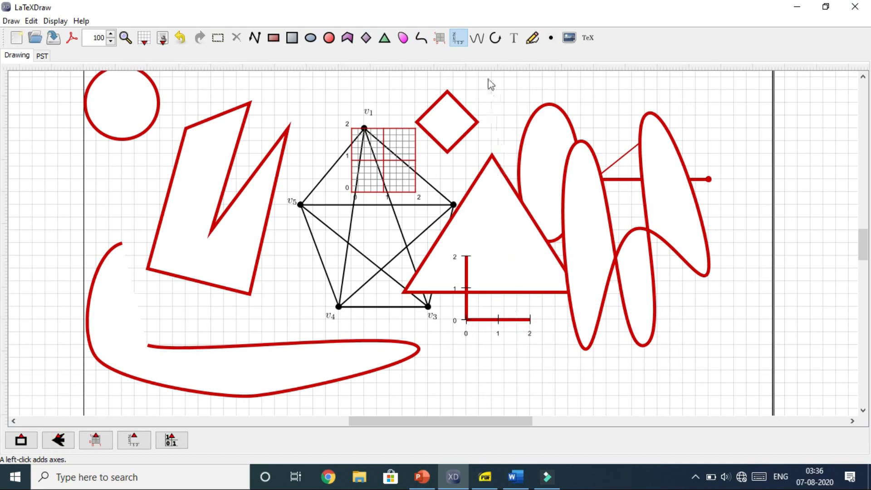
# Start a function plot near vertex v4 by opening its equation entry.
pyautogui.click(477, 38)
pyautogui.click(278, 294)
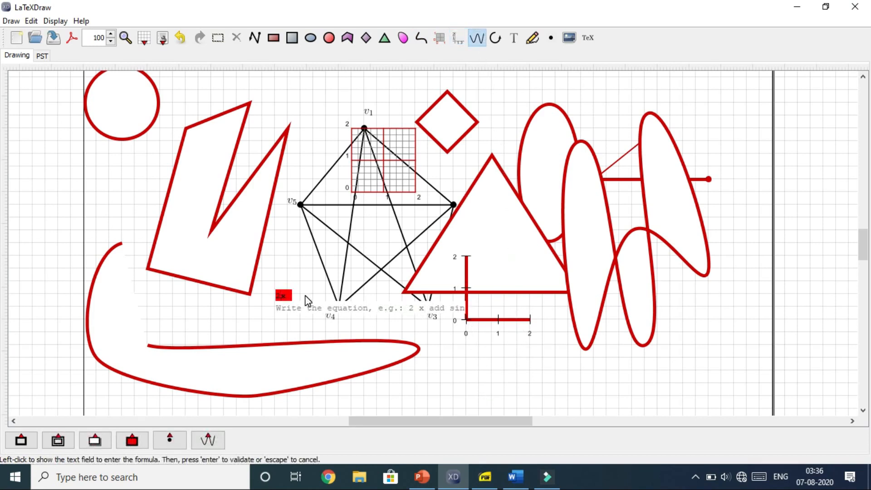